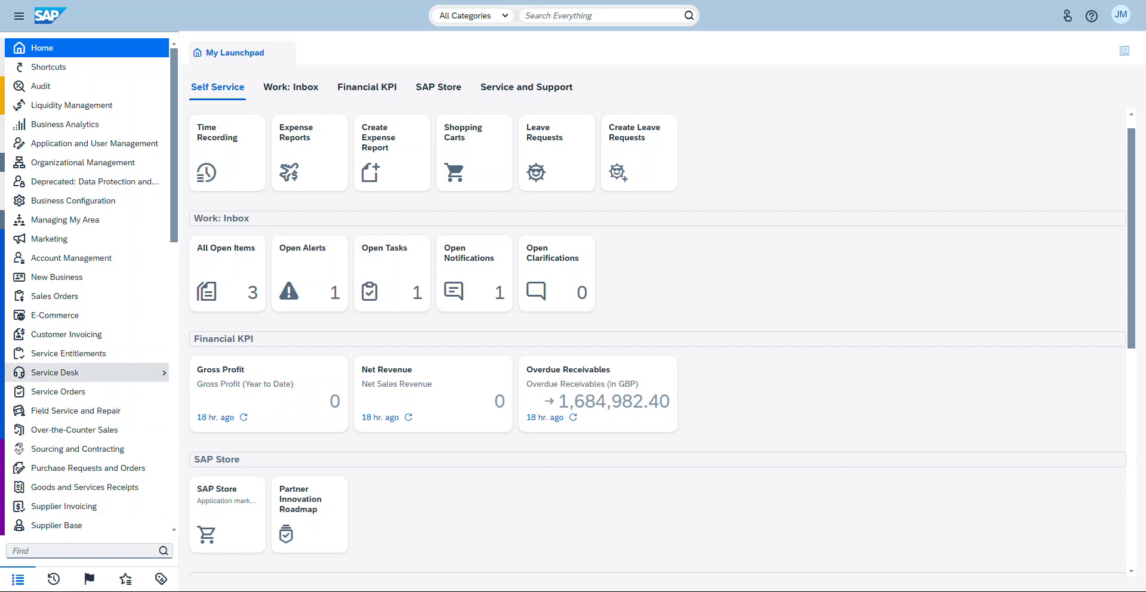
# Step: Open the Locations view of Supply Chain Design Master Data
pyautogui.scroll(-5, 84, 372)
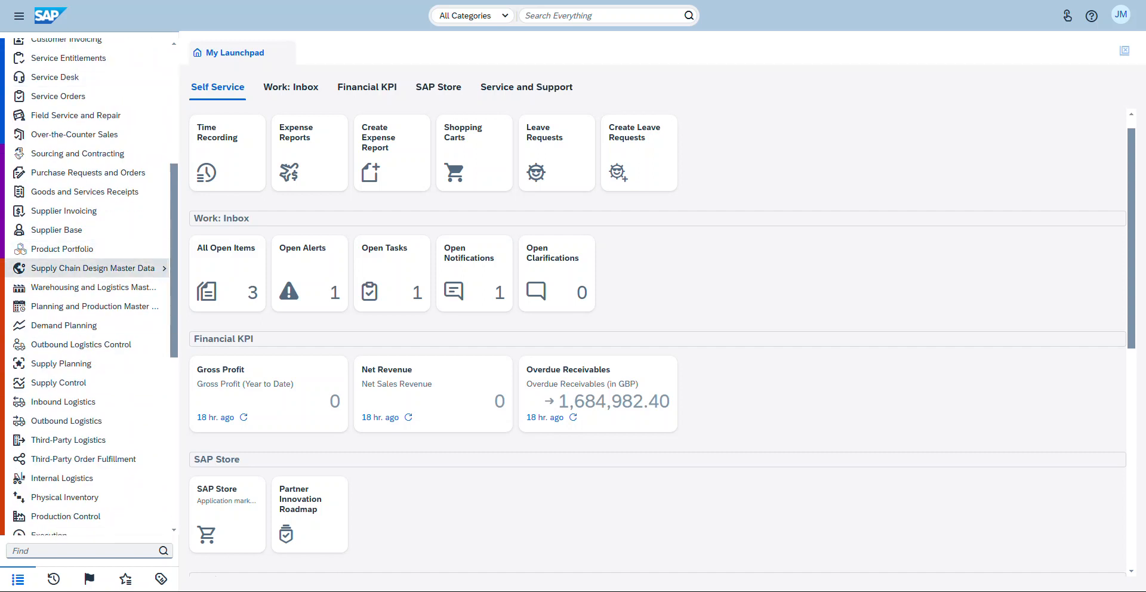
pyautogui.click(93, 268)
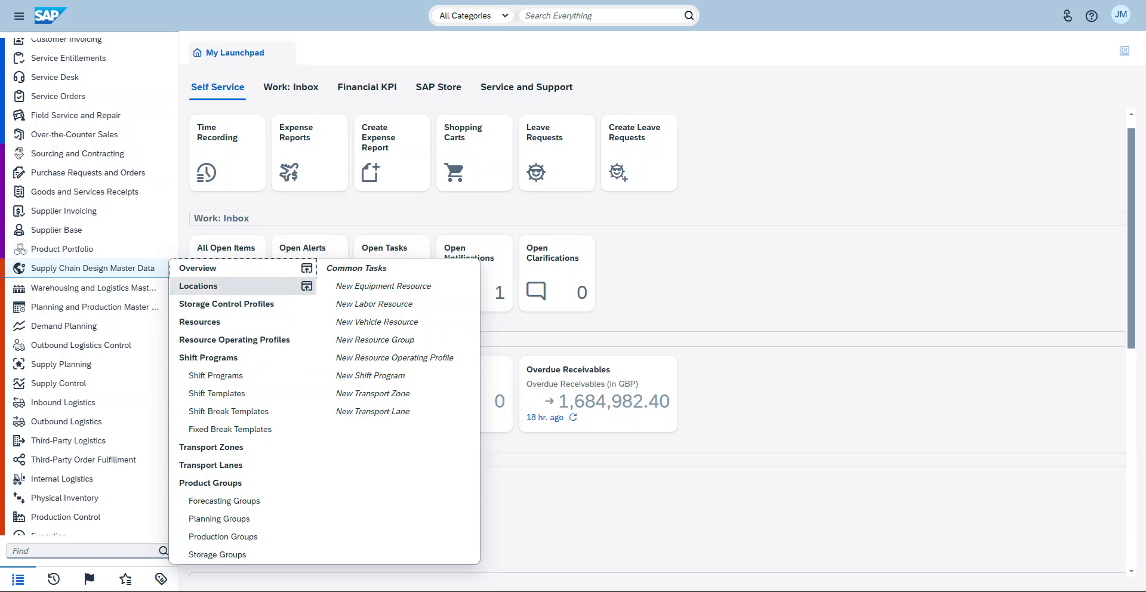
pyautogui.click(239, 286)
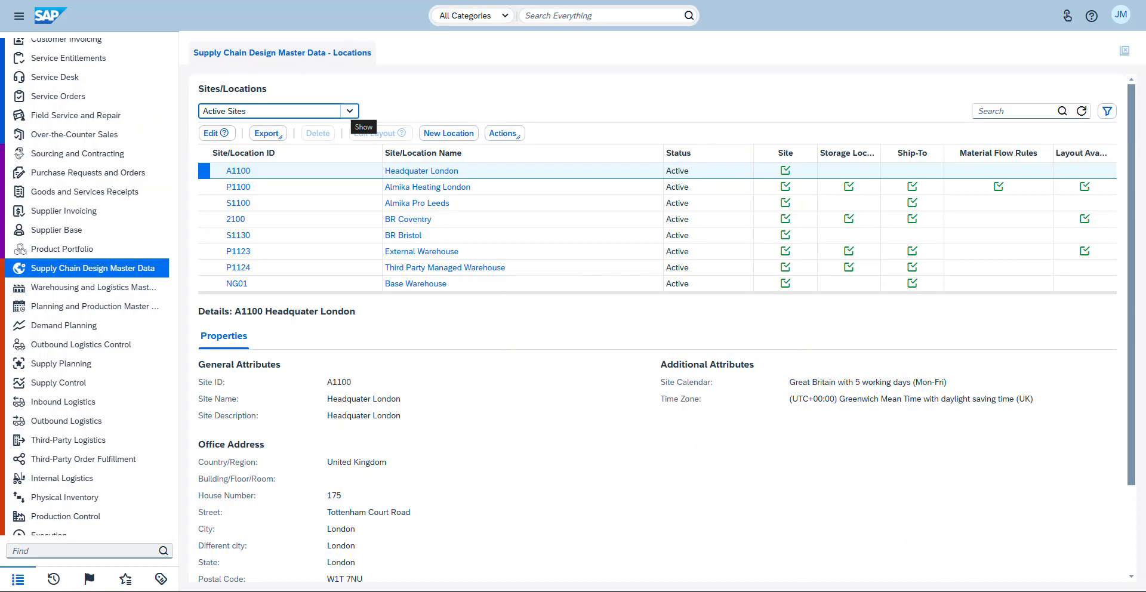
# Step: Browse the site status filter options for the sites list, finishing with All Sites
pyautogui.click(350, 111)
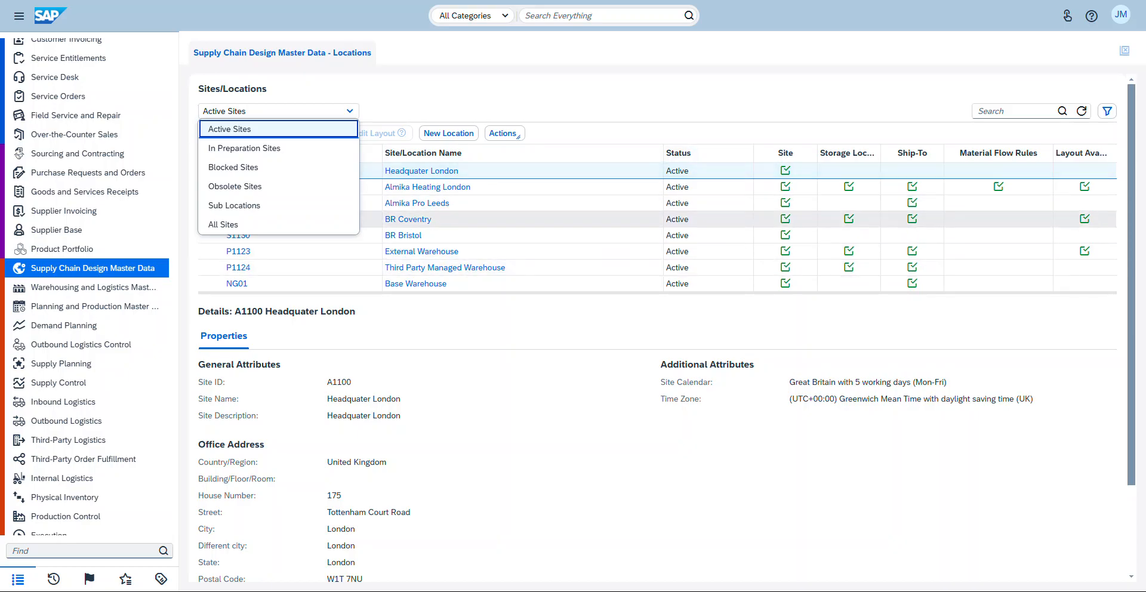
pyautogui.press('Escape')
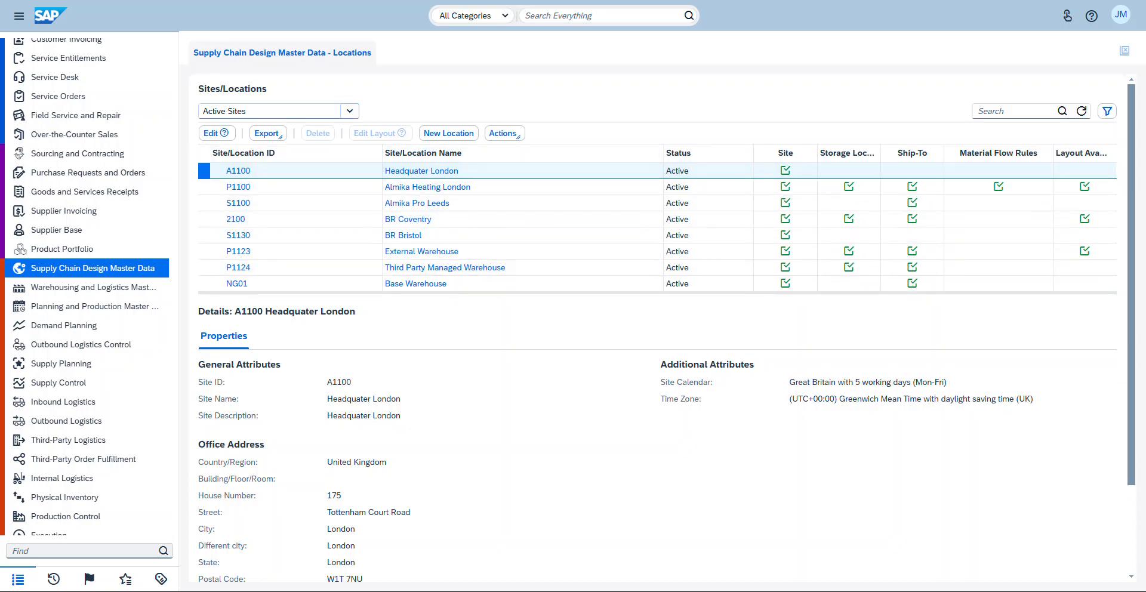
pyautogui.click(349, 111)
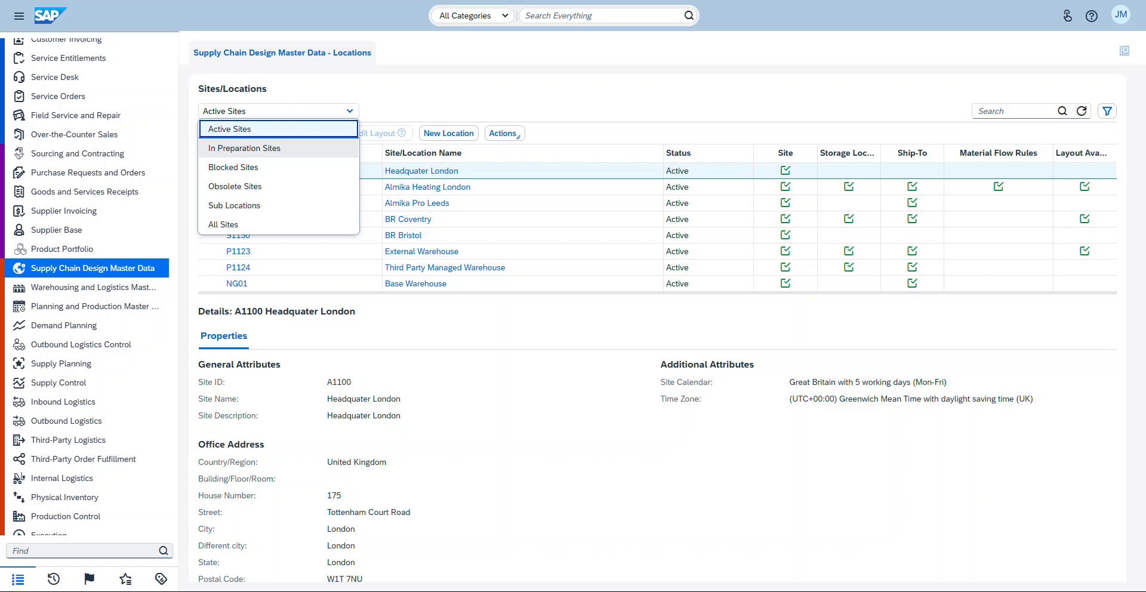
pyautogui.click(244, 148)
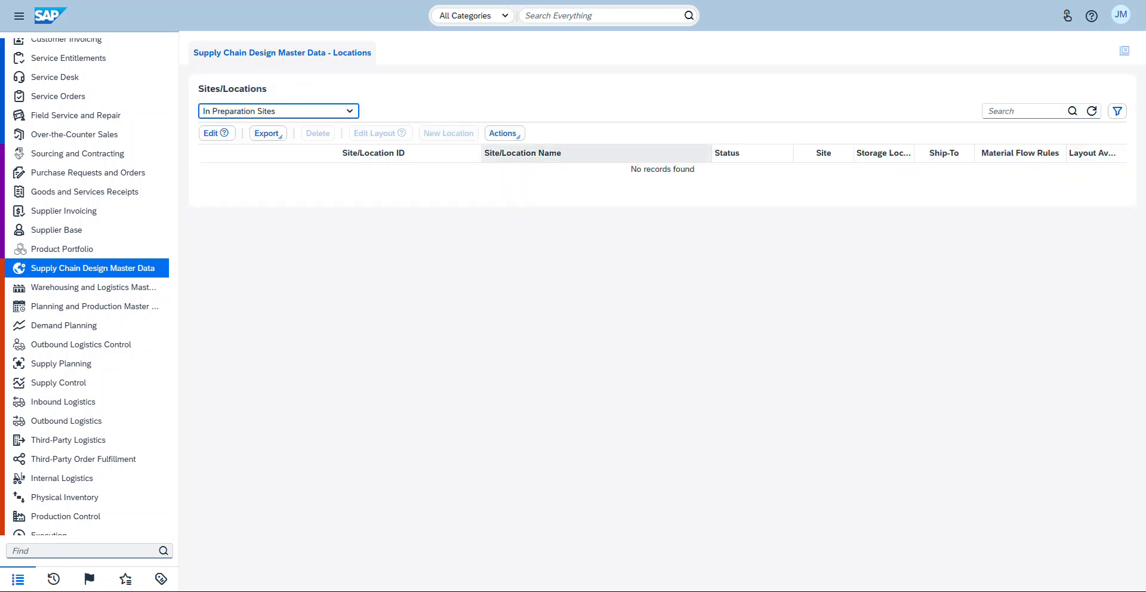
pyautogui.click(349, 111)
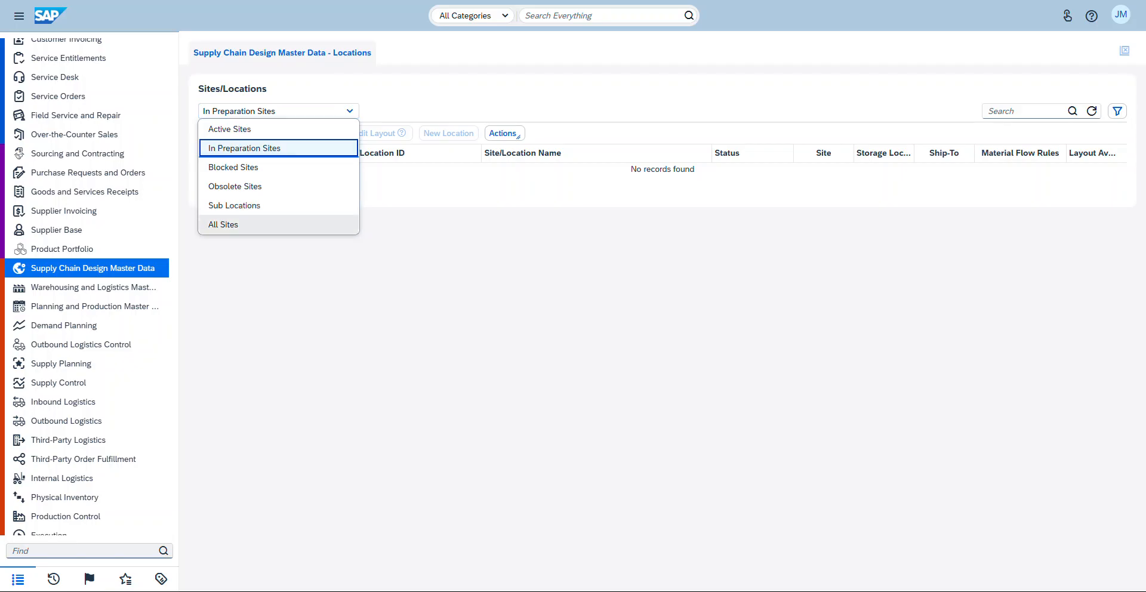
pyautogui.click(223, 224)
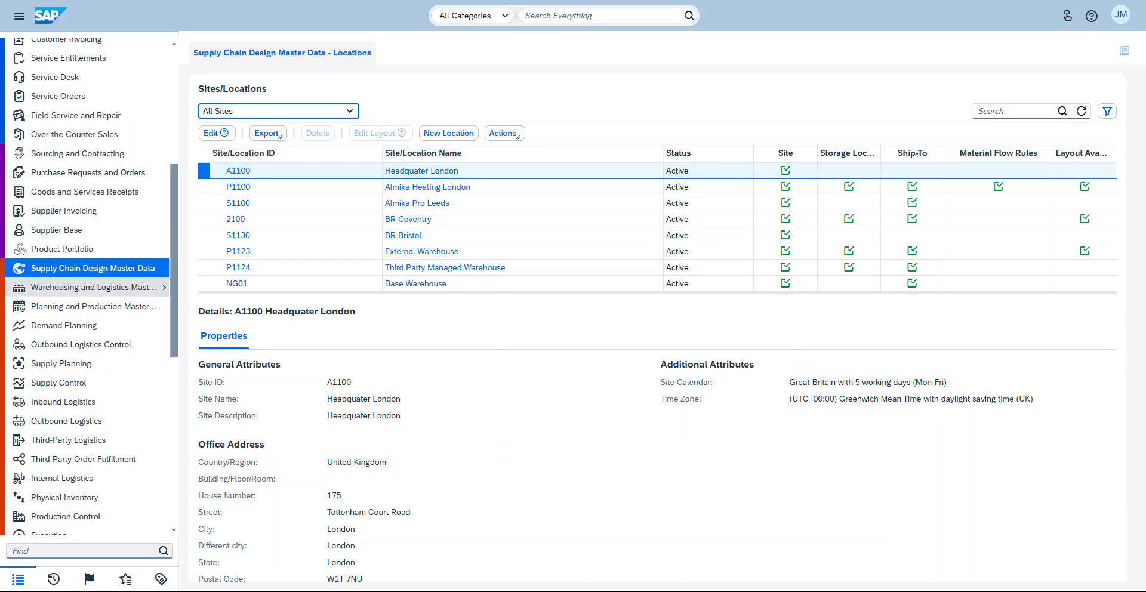
# Step: Open the Org Structures view of Organizational Management
pyautogui.scroll(5, 90, 286)
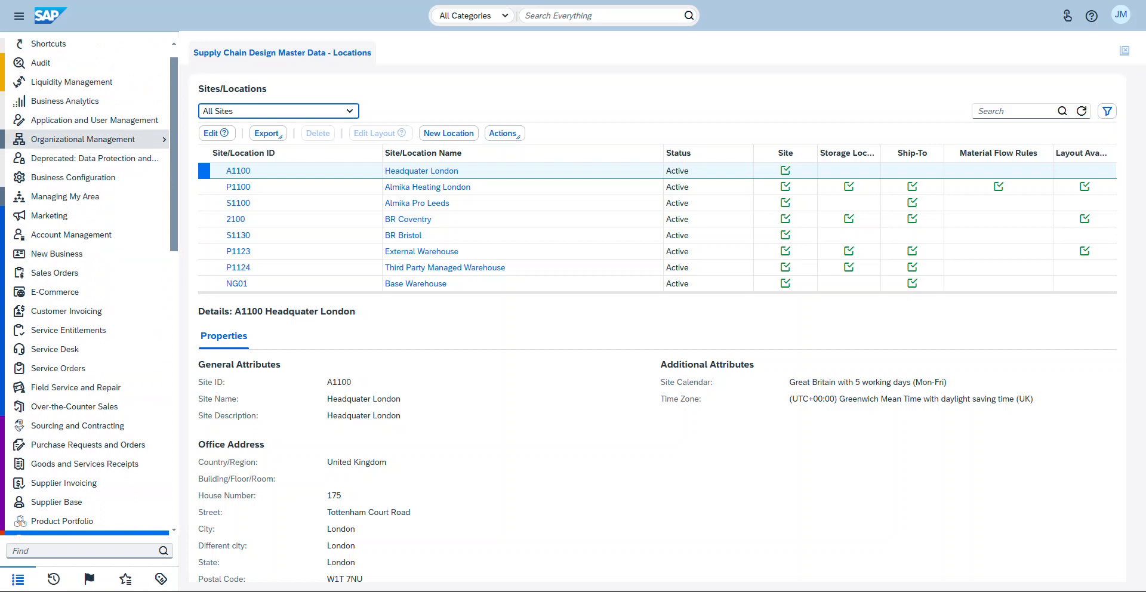
pyautogui.moveTo(90, 139)
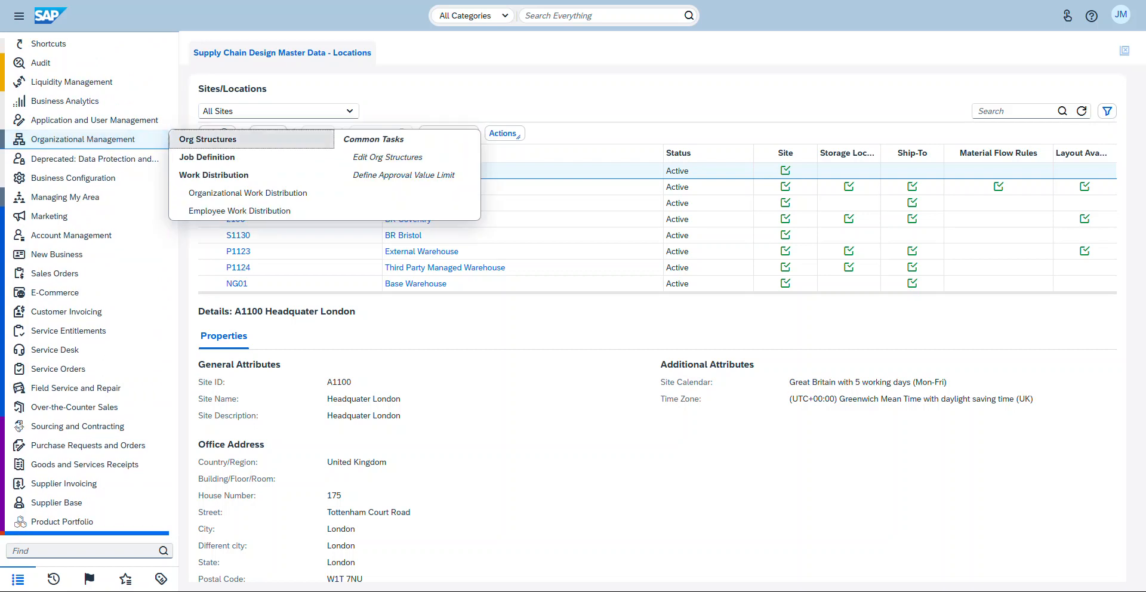
pyautogui.click(207, 139)
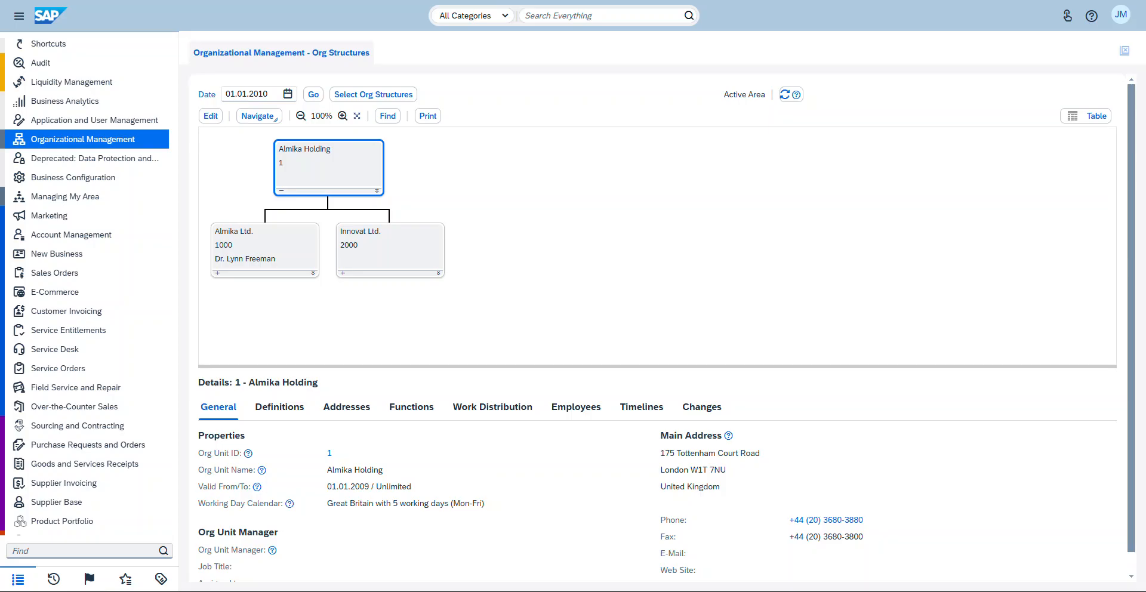
# Step: Inspect Almika Ltd.'s definitions, expand its sub-units and select Headquater London to review its definitions
pyautogui.click(266, 247)
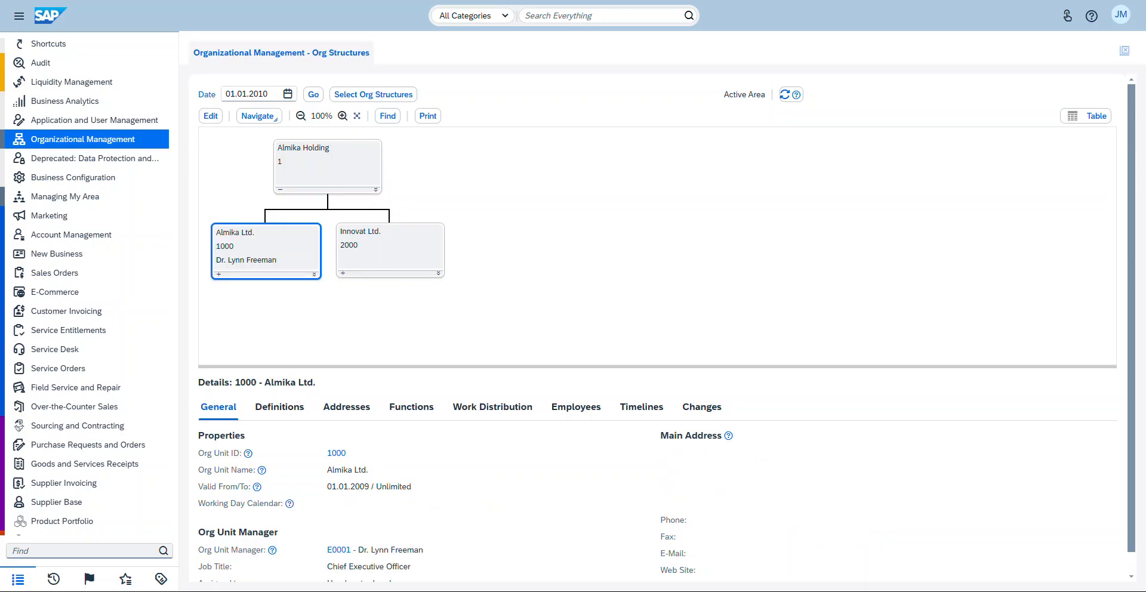
pyautogui.click(279, 406)
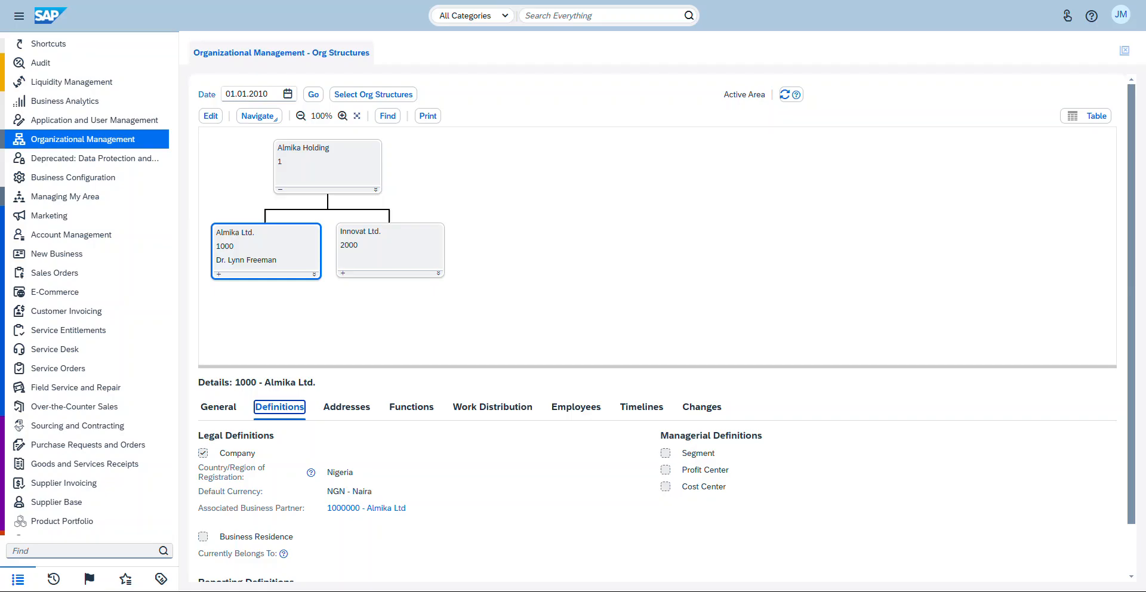
pyautogui.click(219, 274)
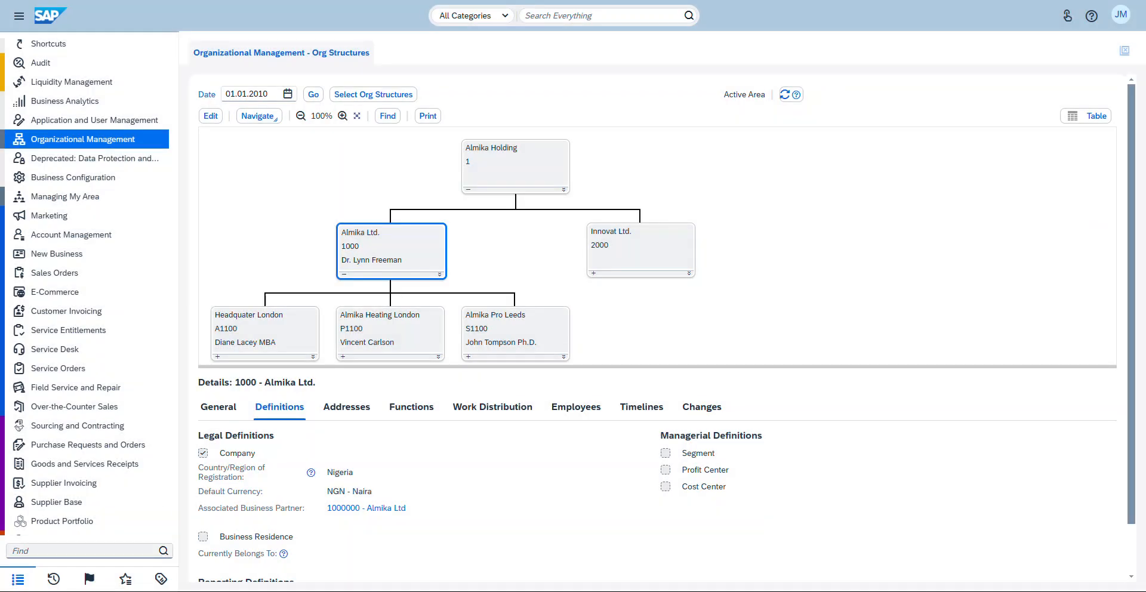
pyautogui.click(265, 331)
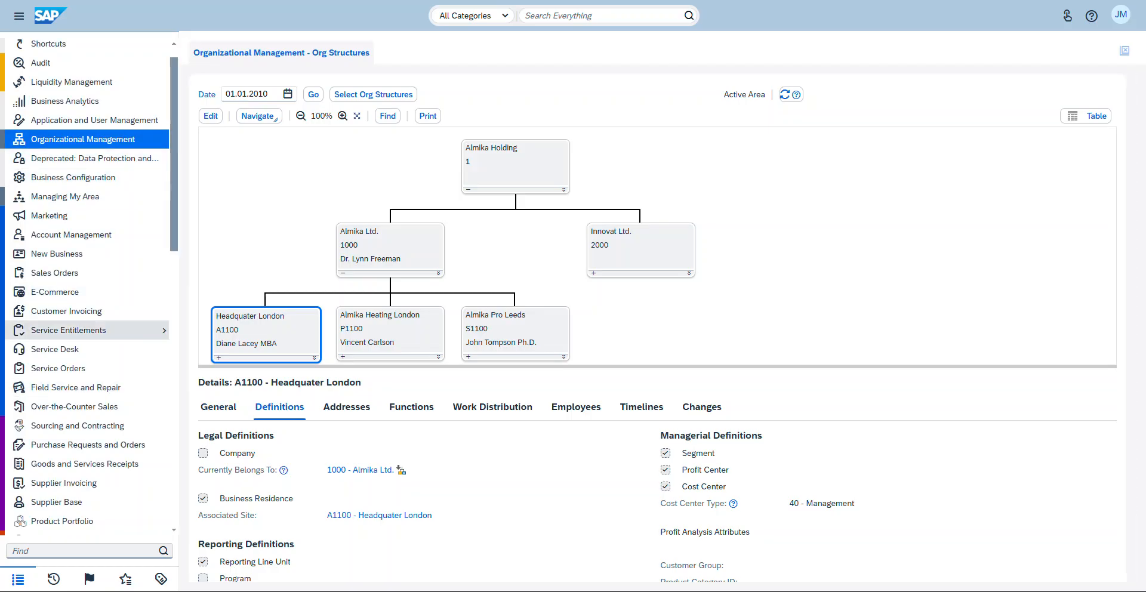
# Step: Return to Locations and open site A1100 Headquater London for editing
pyautogui.scroll(-5, 89, 342)
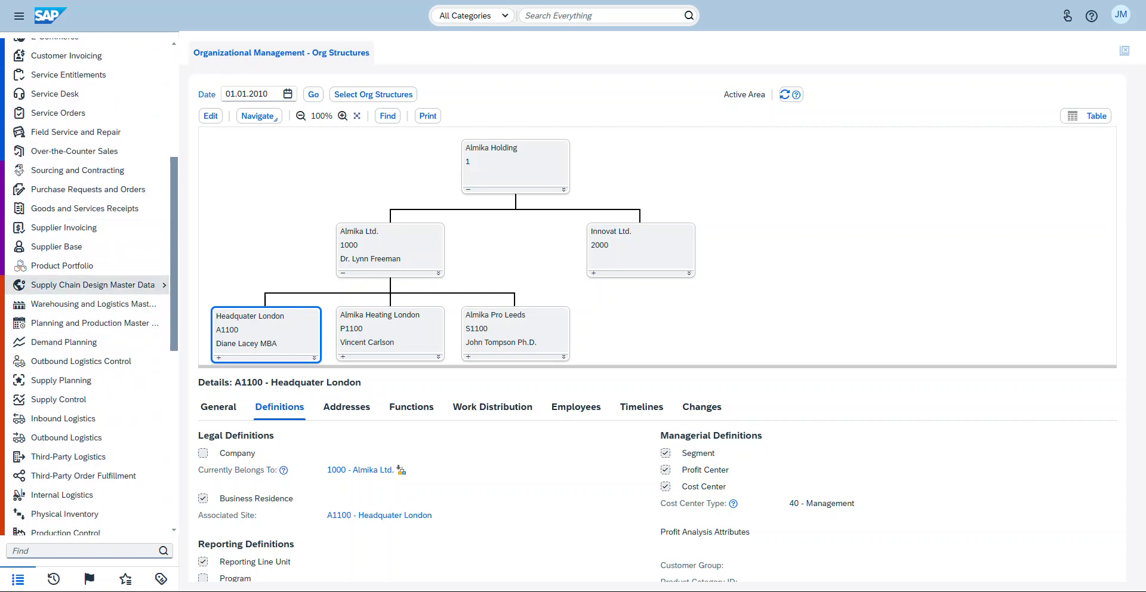
pyautogui.moveTo(119, 284)
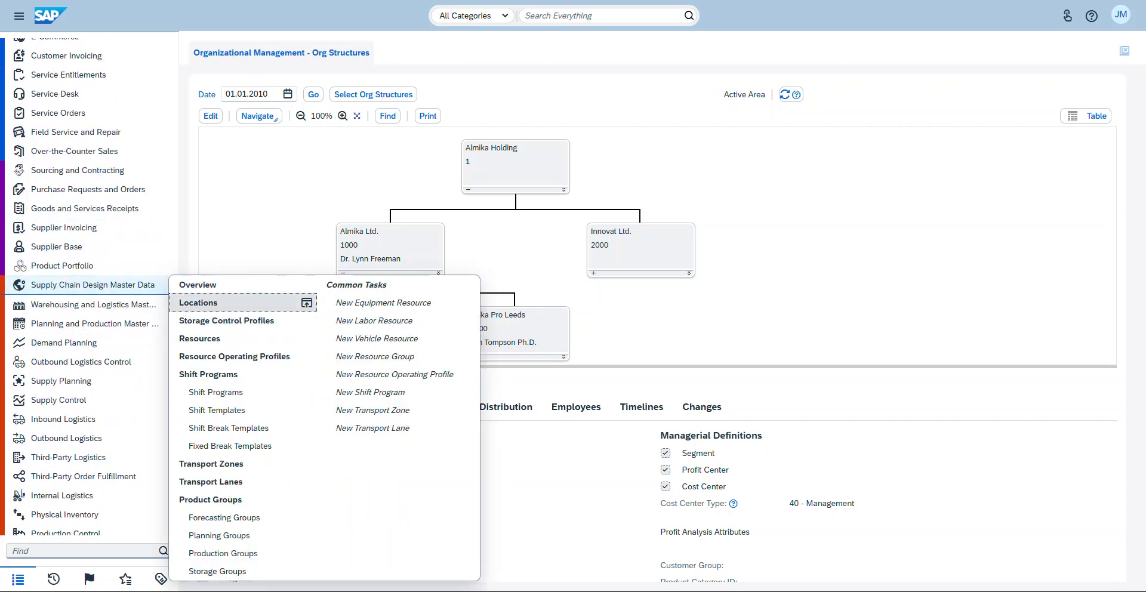
pyautogui.click(238, 303)
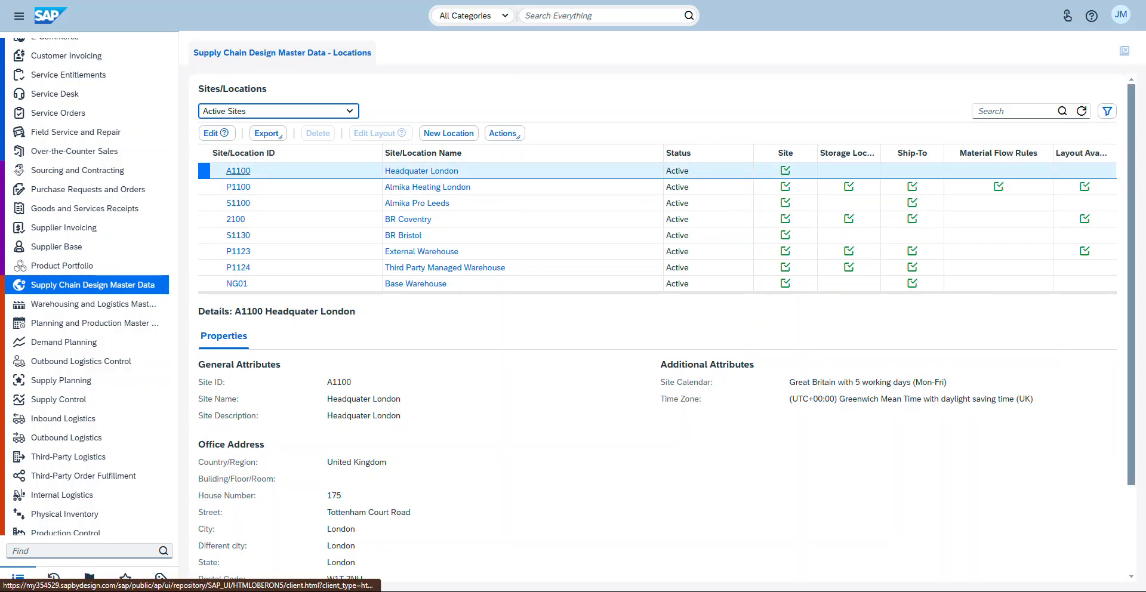
pyautogui.click(213, 133)
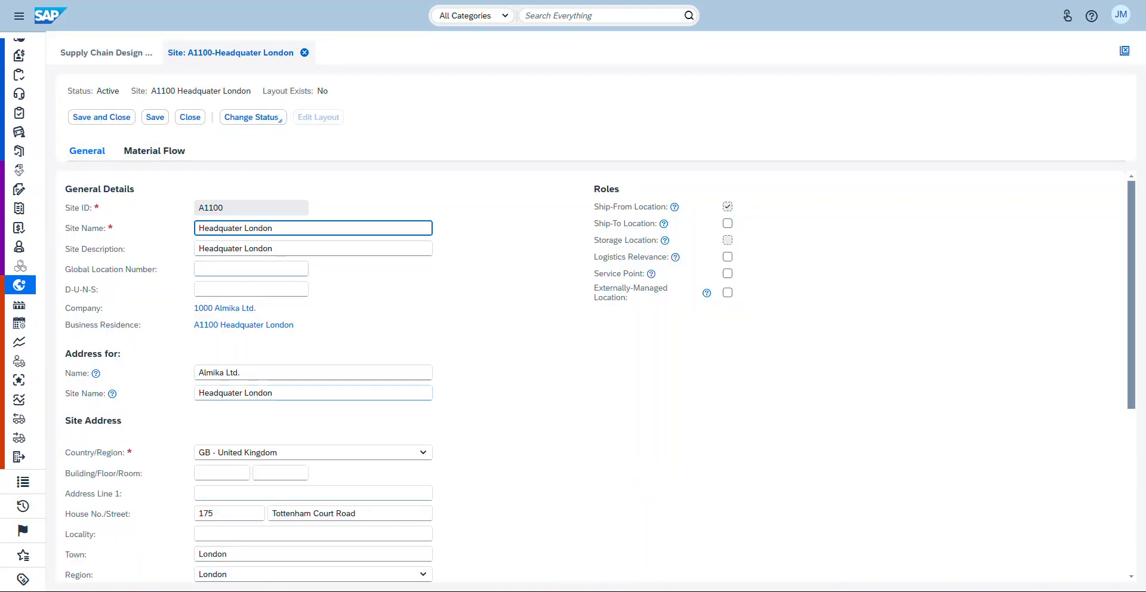
# Step: Review the site's details and the Ship-From Location help, then close the site without changes
pyautogui.scroll(-5, 591, 376)
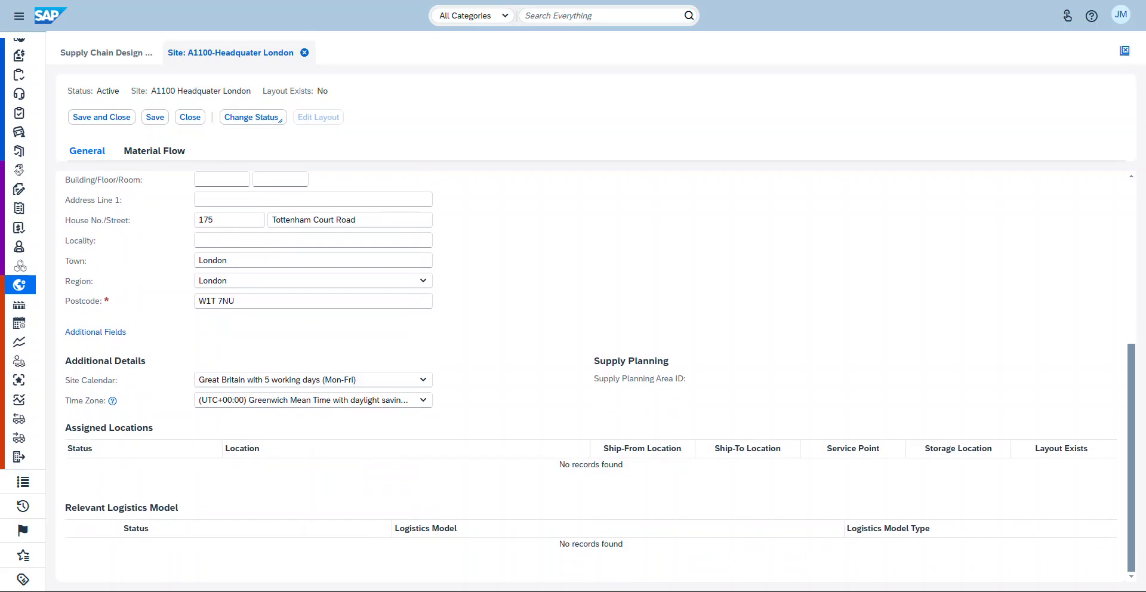
pyautogui.scroll(5, 591, 376)
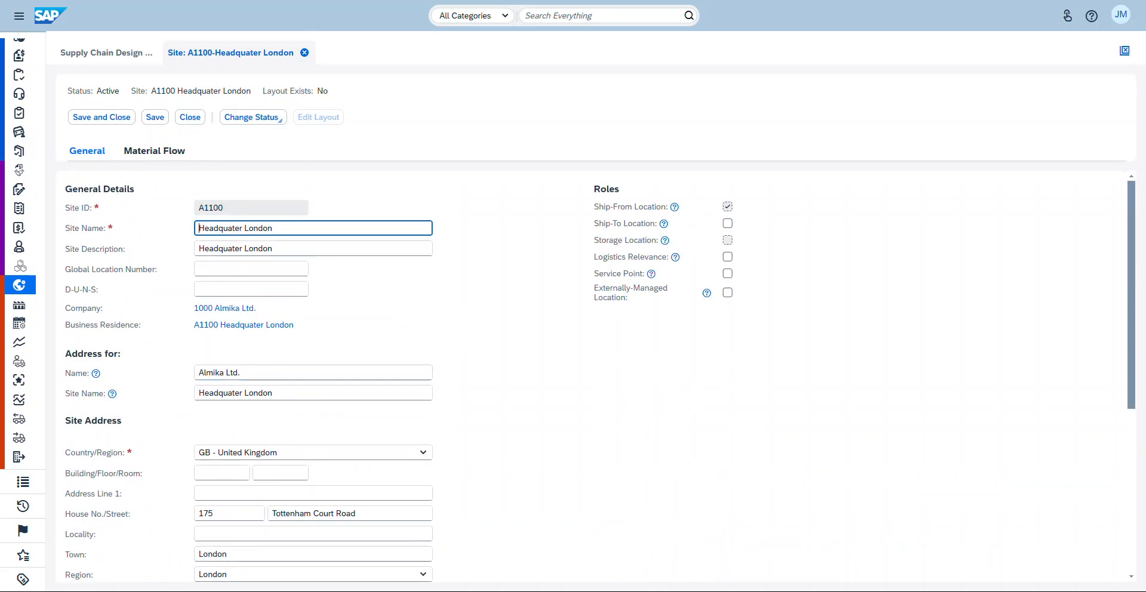
pyautogui.click(674, 207)
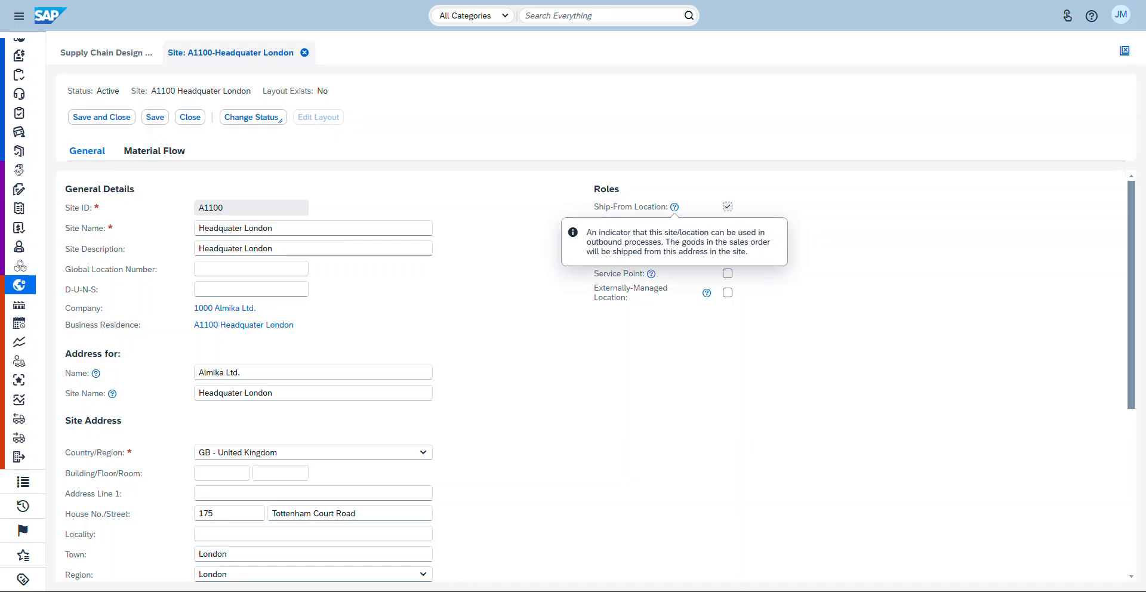
pyautogui.click(674, 207)
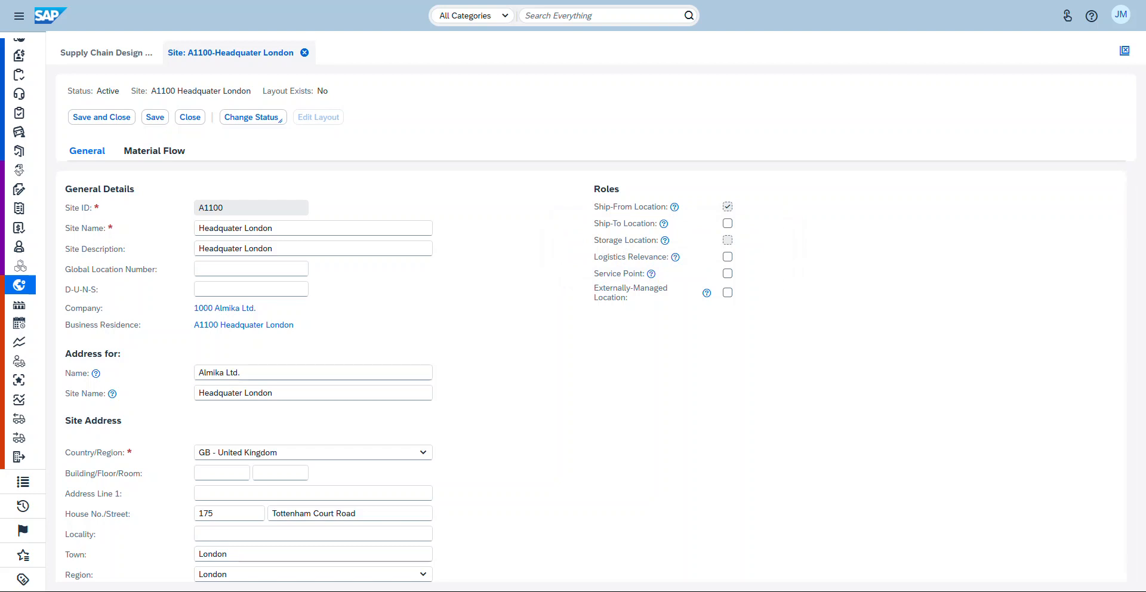
pyautogui.moveTo(663, 224)
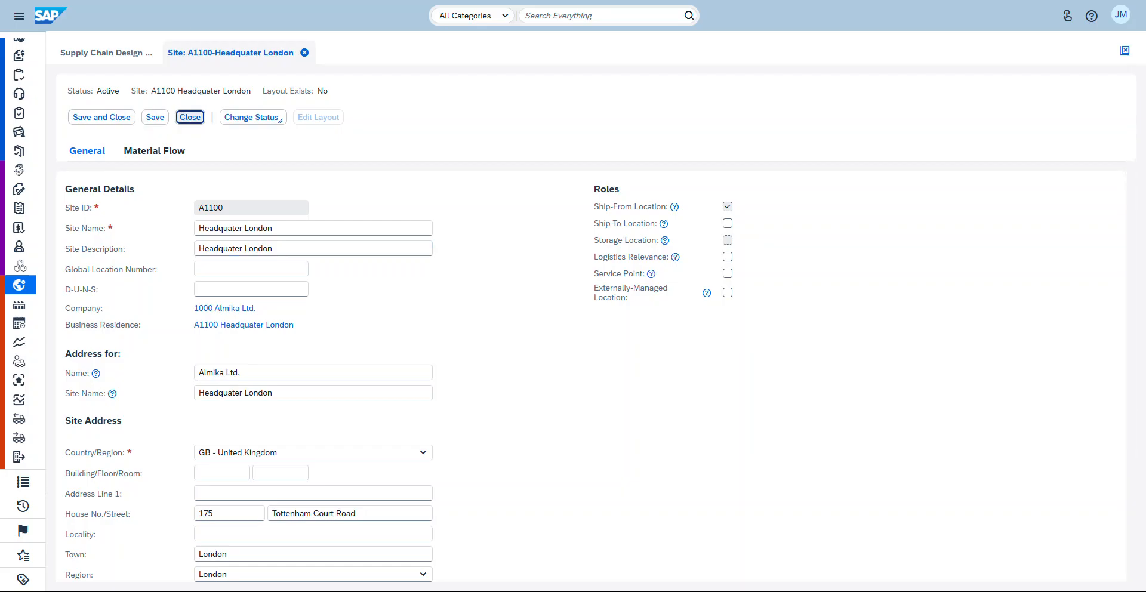
pyautogui.click(190, 117)
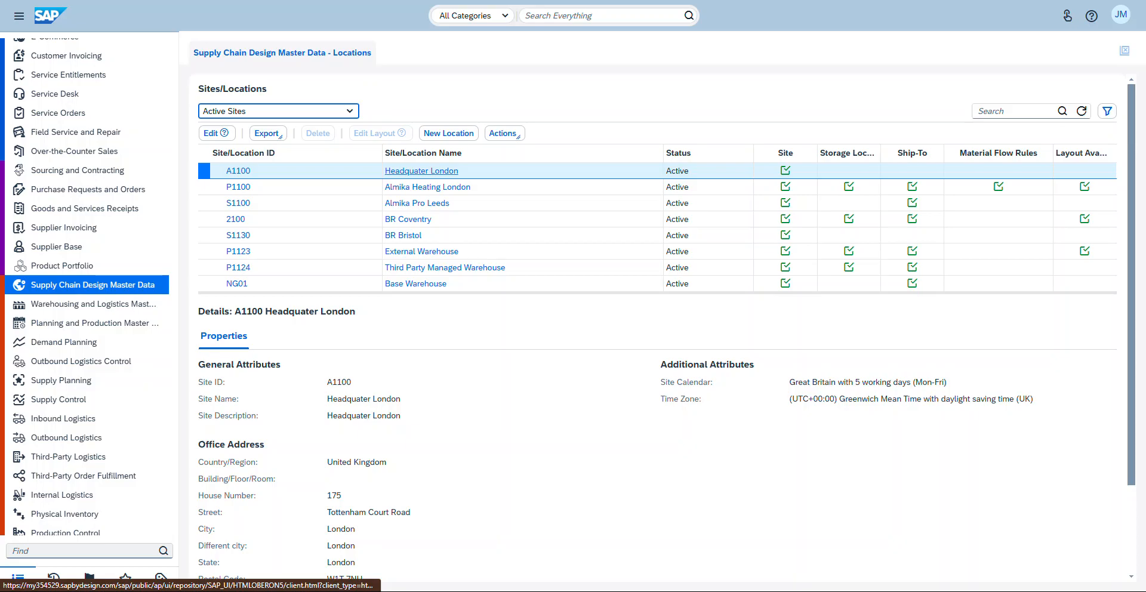
pyautogui.click(448, 133)
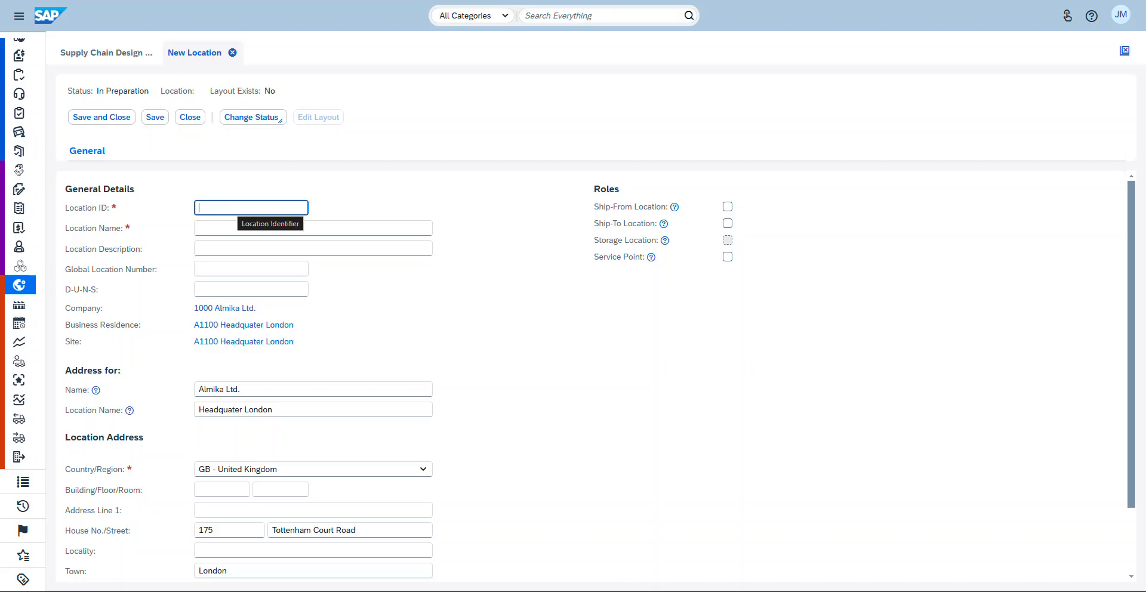
pyautogui.click(313, 228)
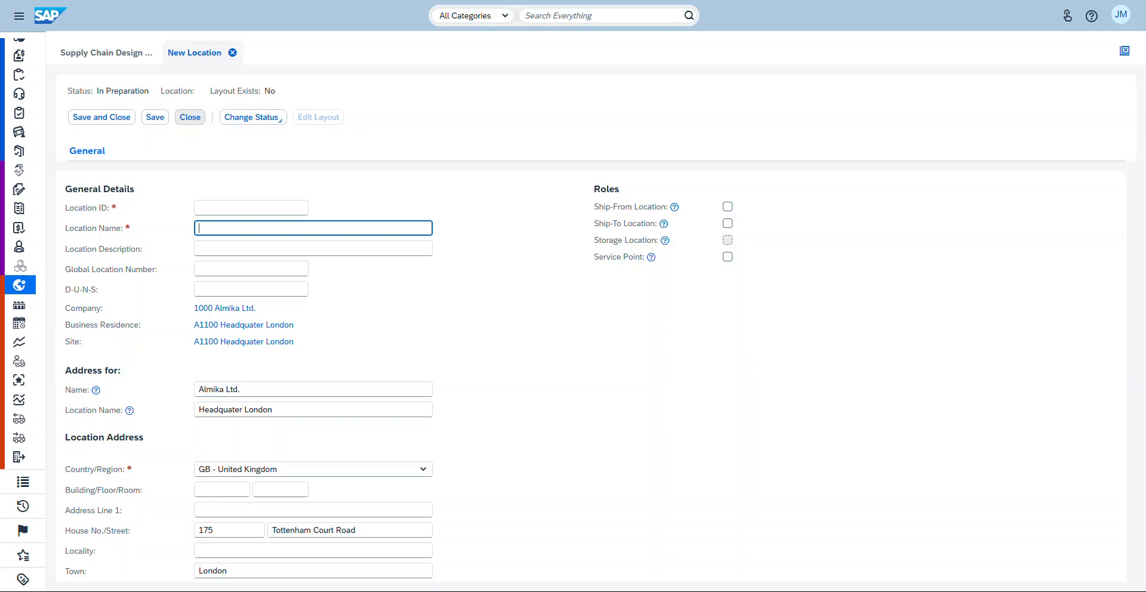
pyautogui.click(189, 117)
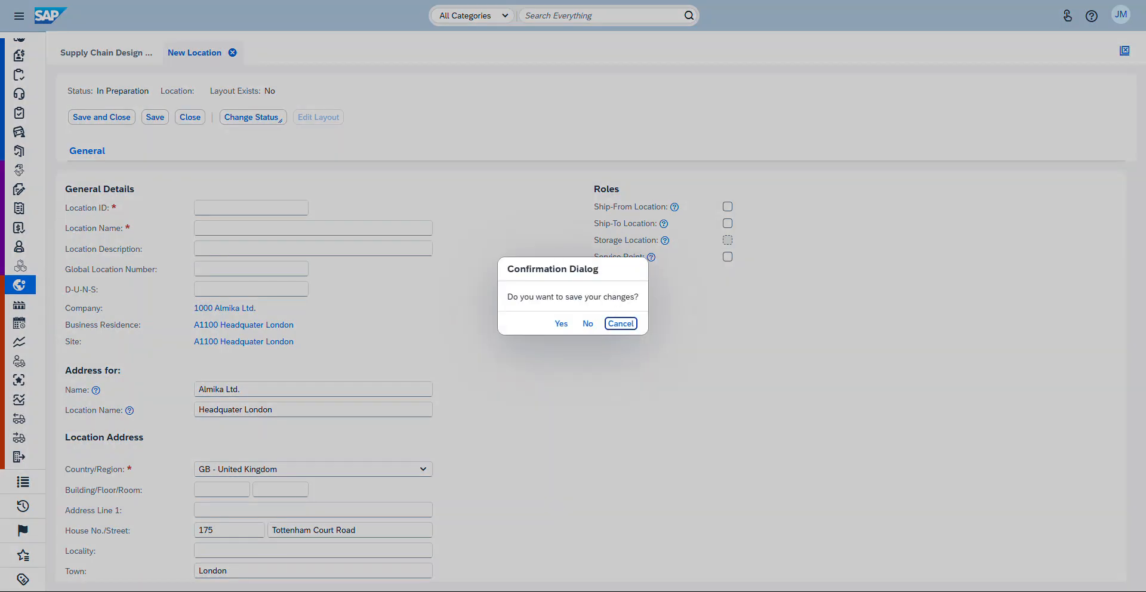
pyautogui.click(587, 323)
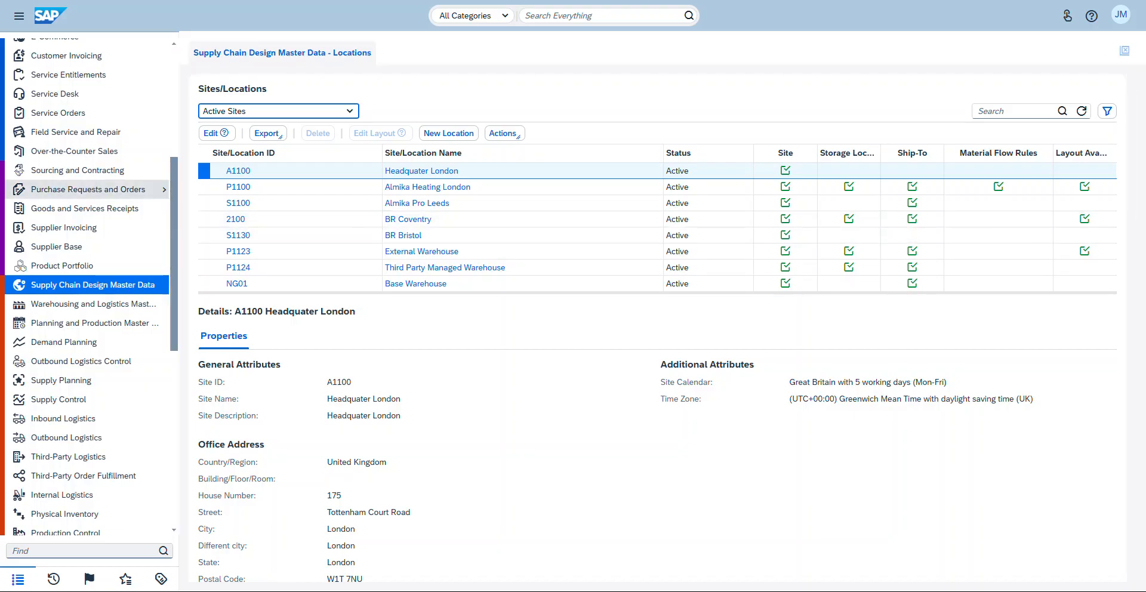
# Step: Reopen Org Structures and expand Almika Ltd. to show its sub-units
pyautogui.scroll(3, 89, 344)
pyautogui.scroll(3, 89, 344)
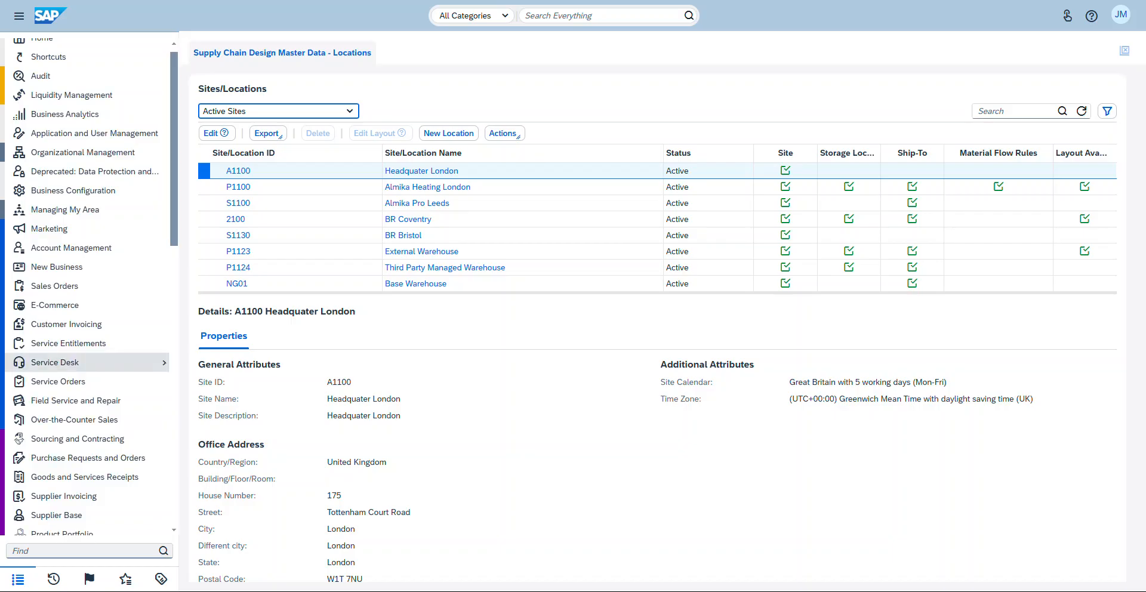
pyautogui.scroll(1, 89, 228)
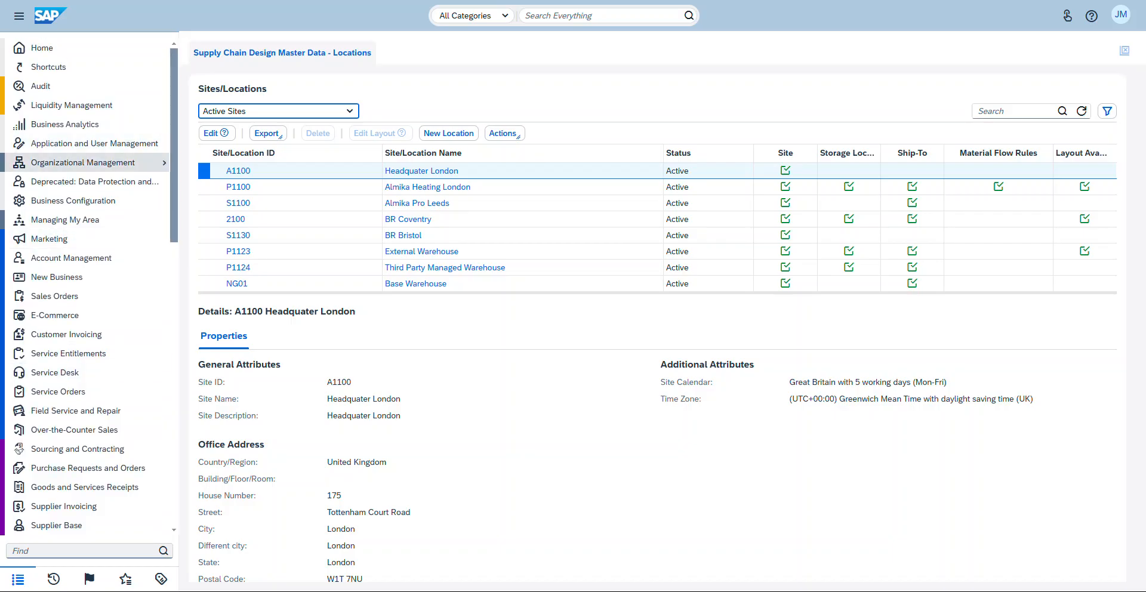
pyautogui.moveTo(90, 163)
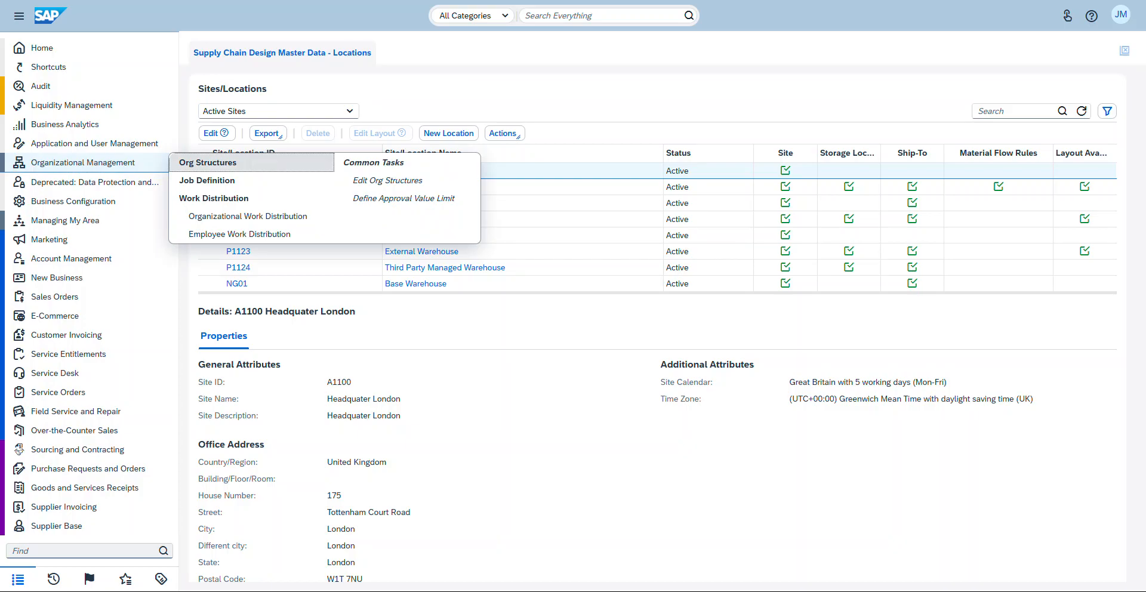
pyautogui.click(207, 162)
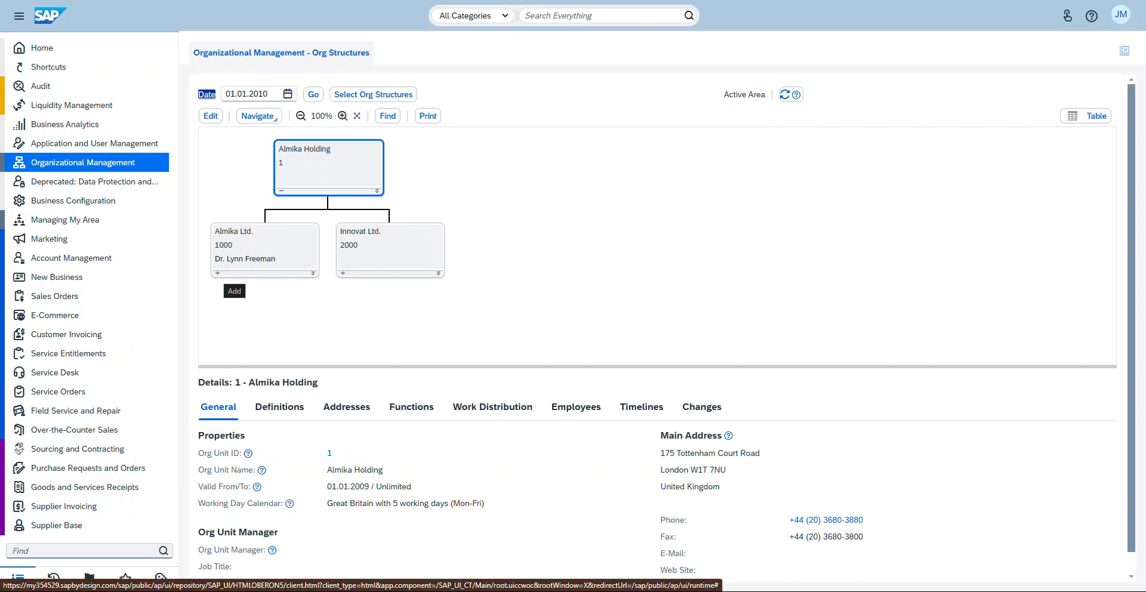
pyautogui.click(218, 273)
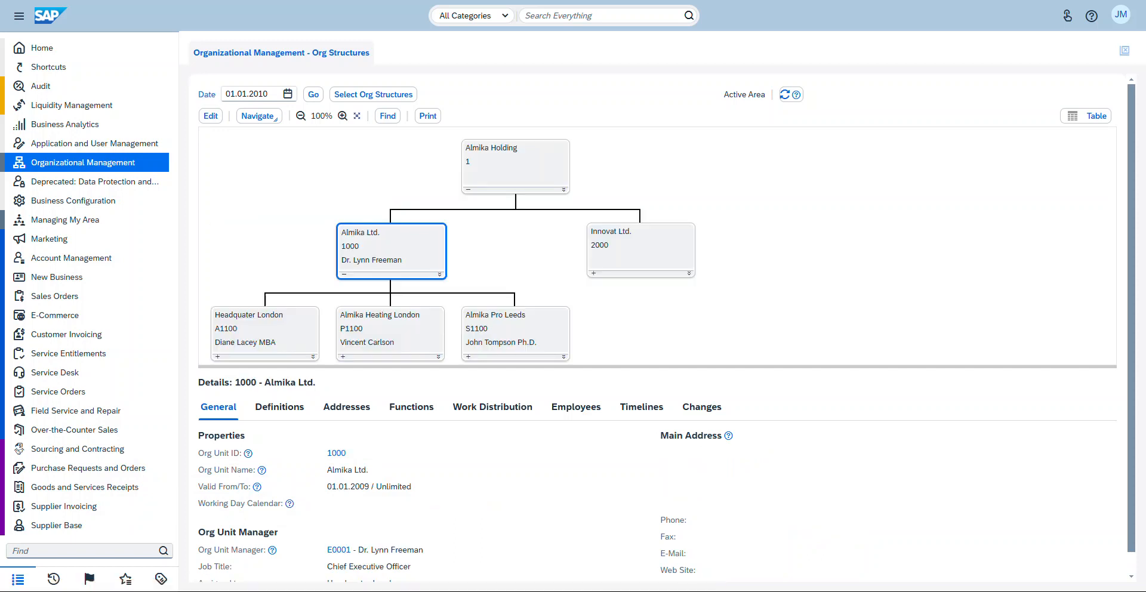
# Step: Expand Headquater London's sub-units, select the Logistic unit and review its definitions
pyautogui.scroll(-1, 666, 329)
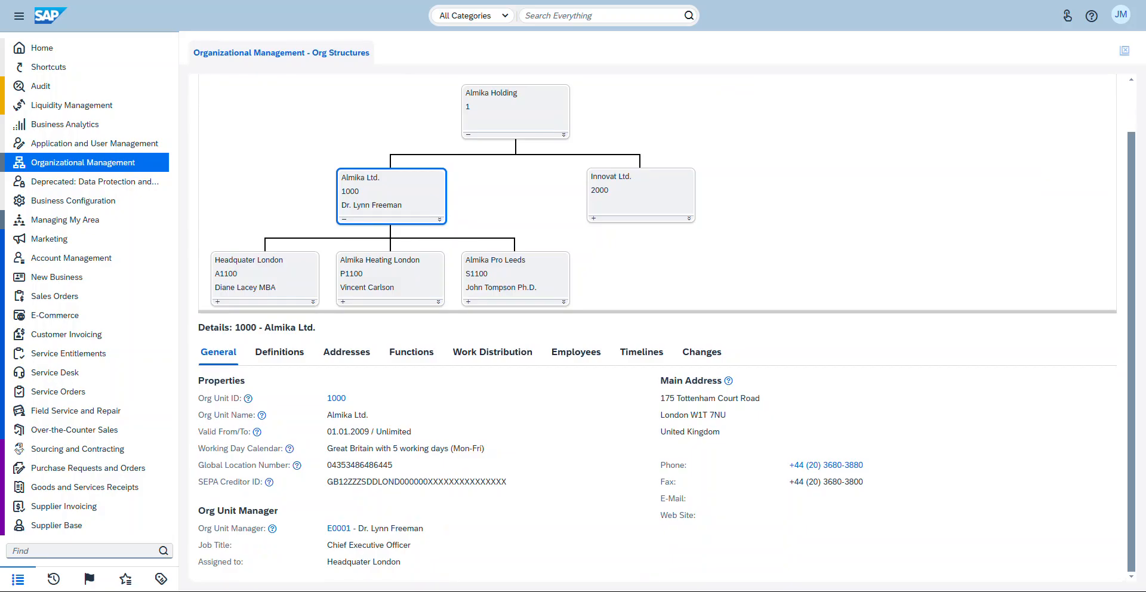
pyautogui.click(264, 274)
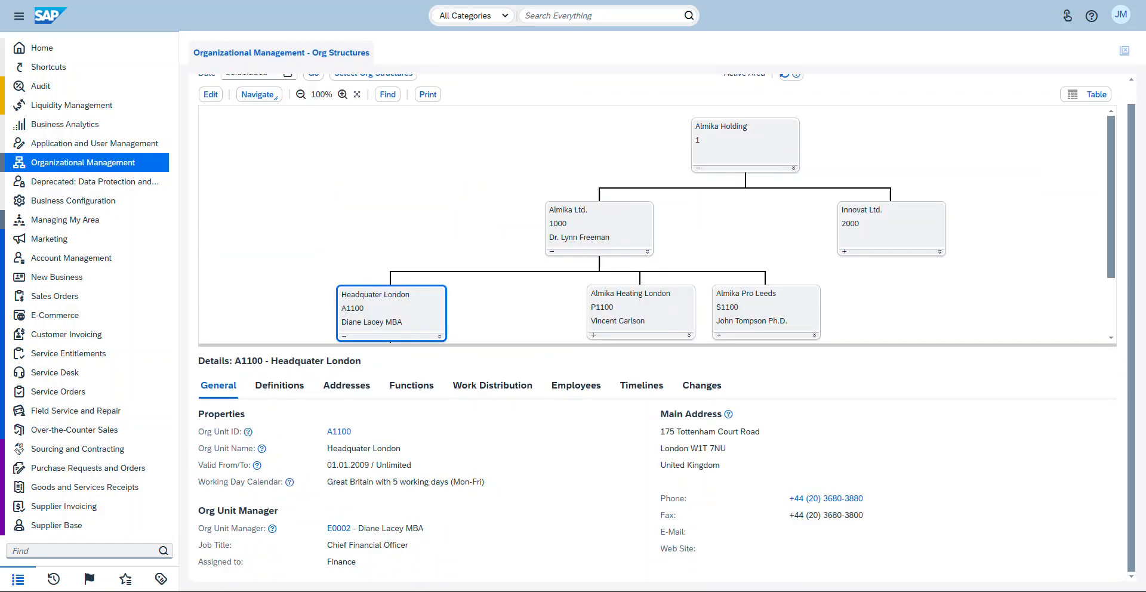
pyautogui.scroll(1, 666, 324)
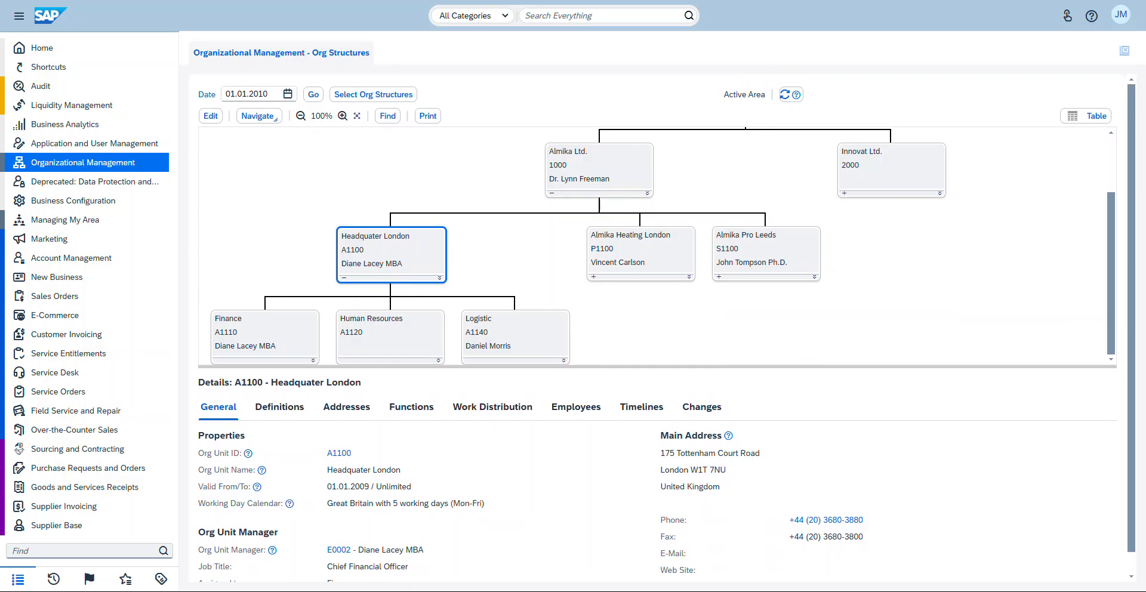
pyautogui.click(515, 334)
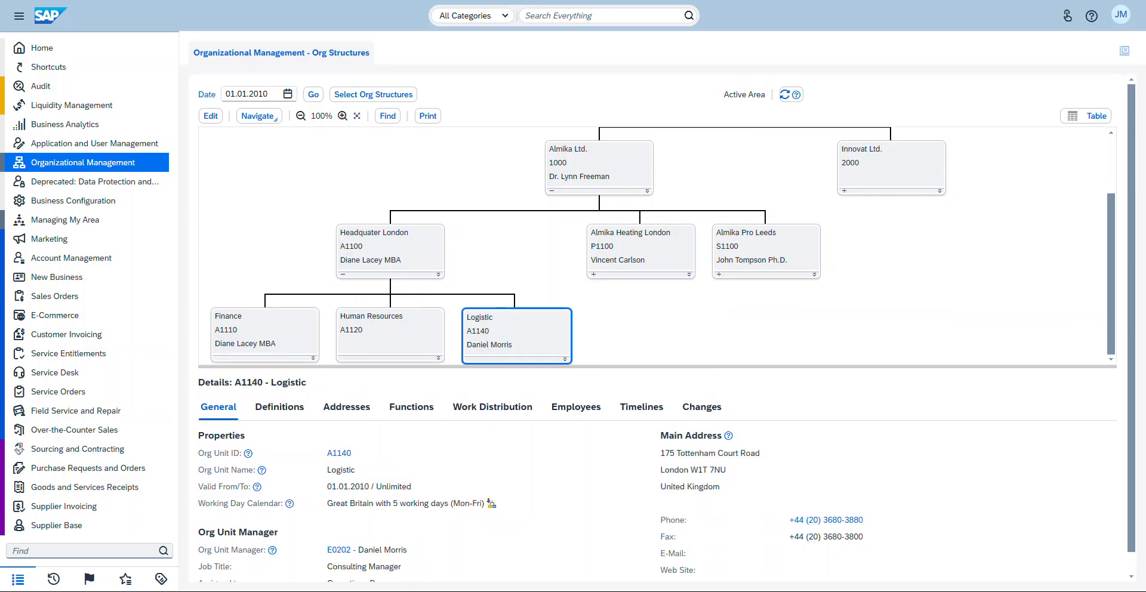
pyautogui.click(280, 406)
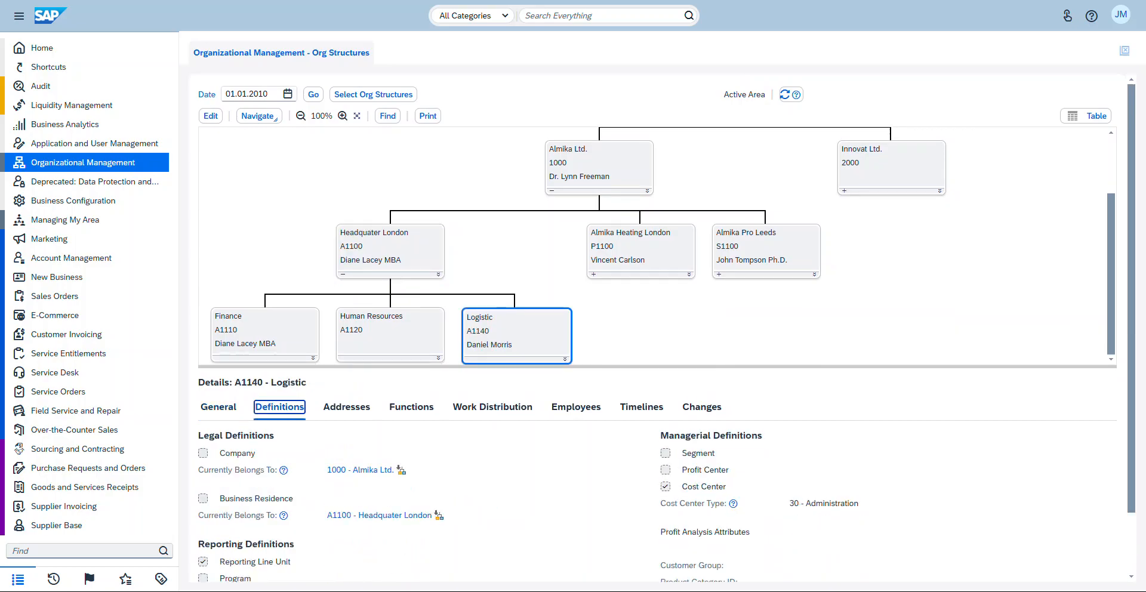
pyautogui.scroll(-2, 657, 328)
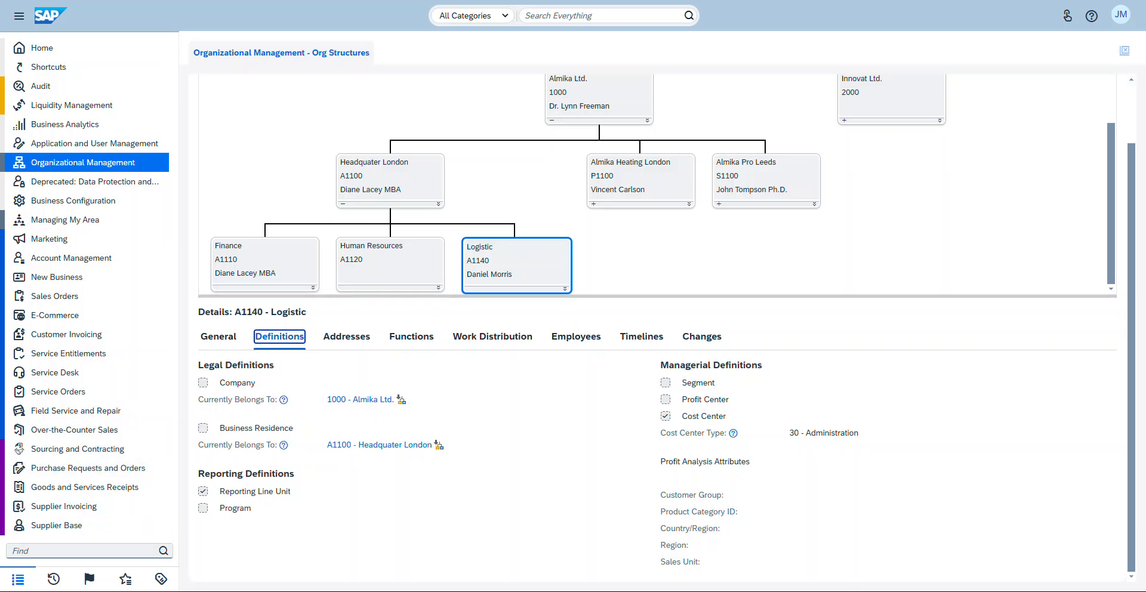
pyautogui.scroll(1, 662, 185)
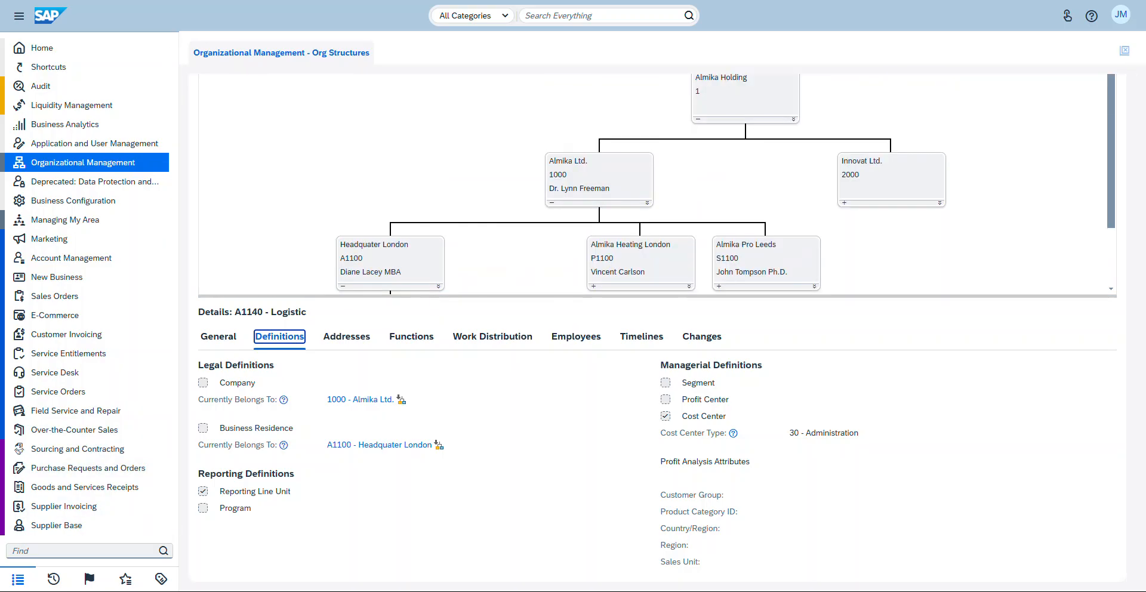
pyautogui.scroll(1, 662, 184)
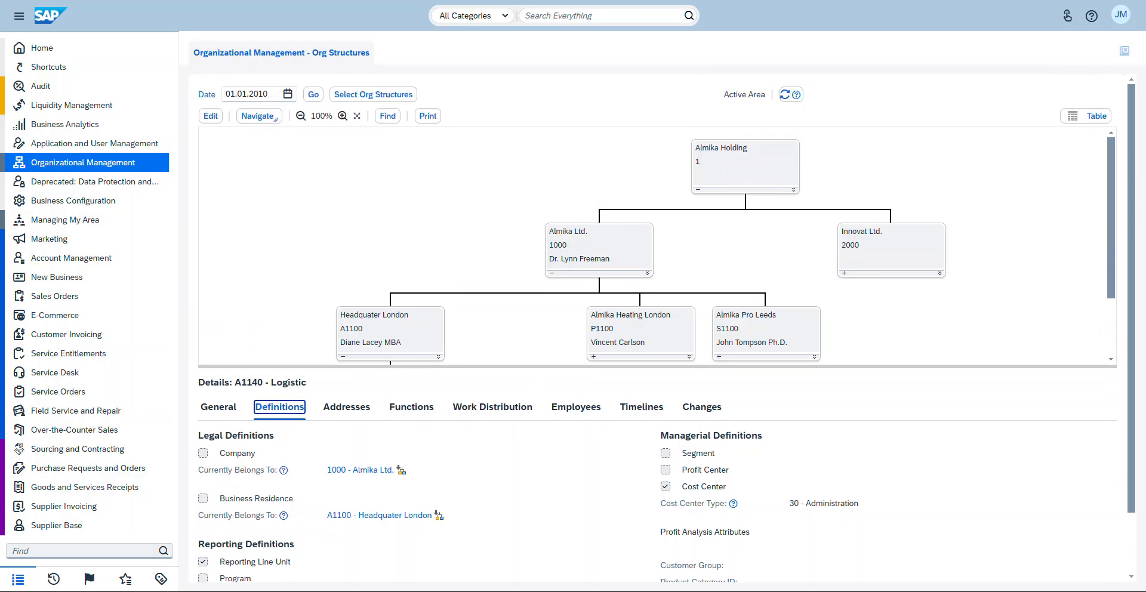
pyautogui.scroll(-2, 662, 185)
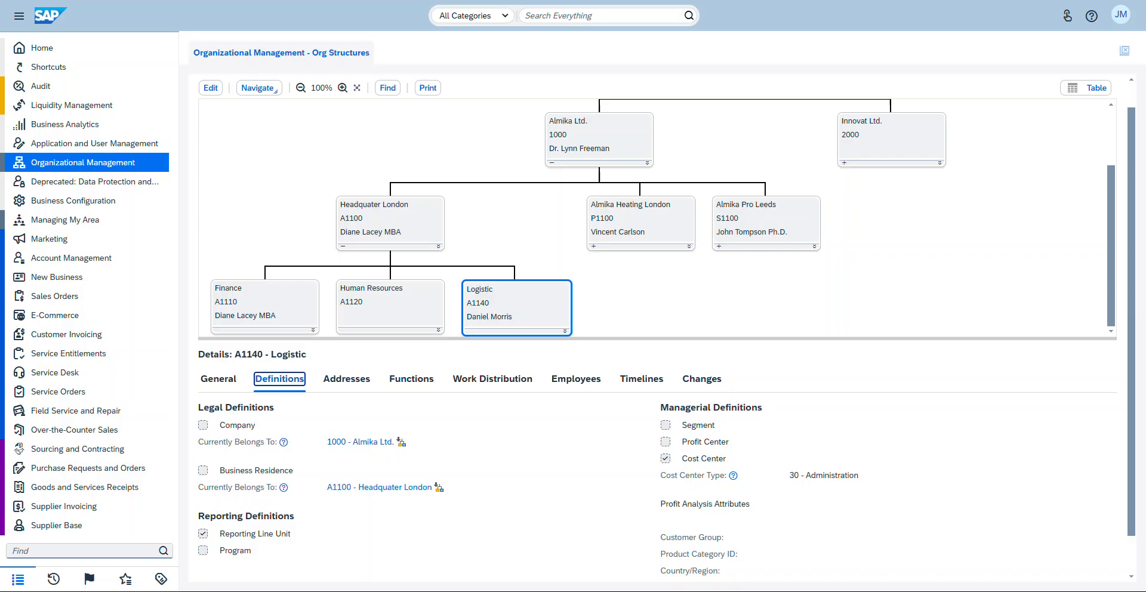
pyautogui.scroll(1, 656, 218)
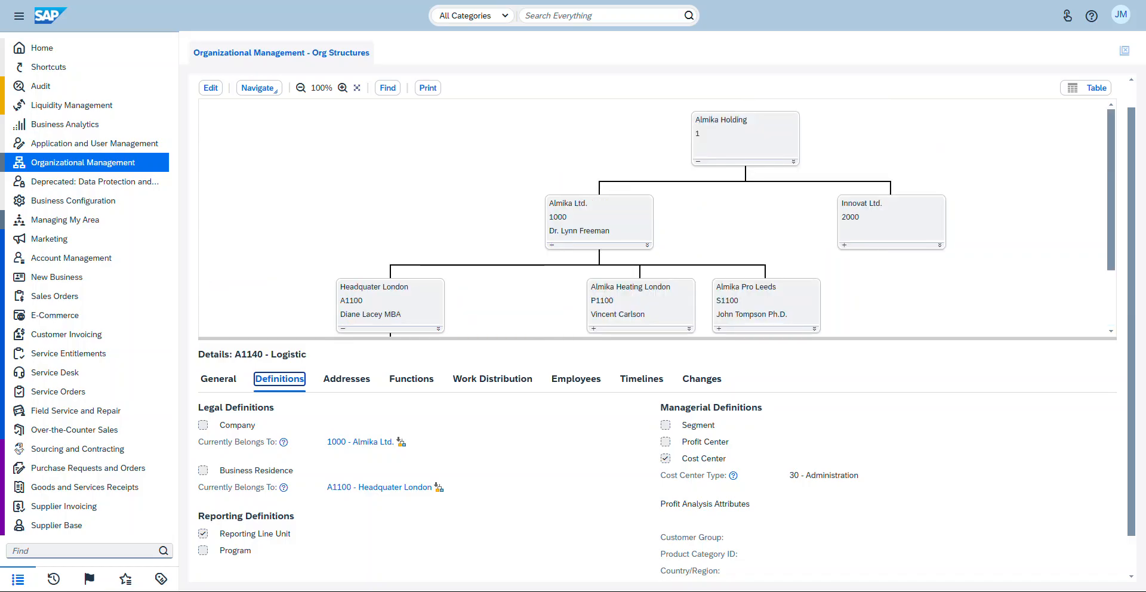
# Step: Edit the Logistic org unit and mark it as a Business Residence in its definitions
pyautogui.click(211, 88)
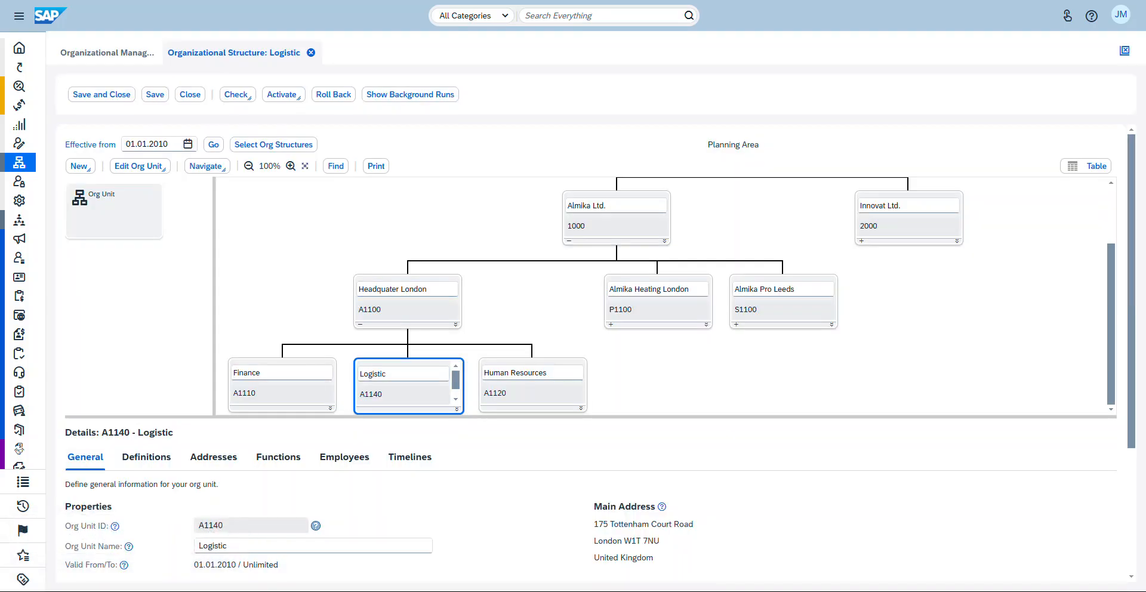
pyautogui.scroll(-2, 597, 353)
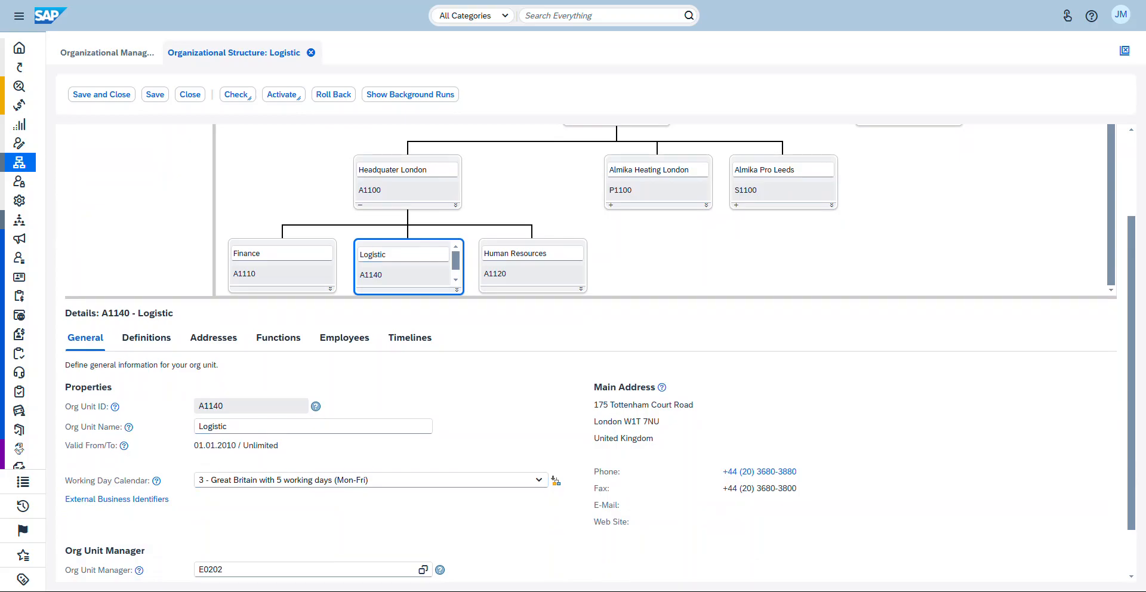
pyautogui.click(147, 337)
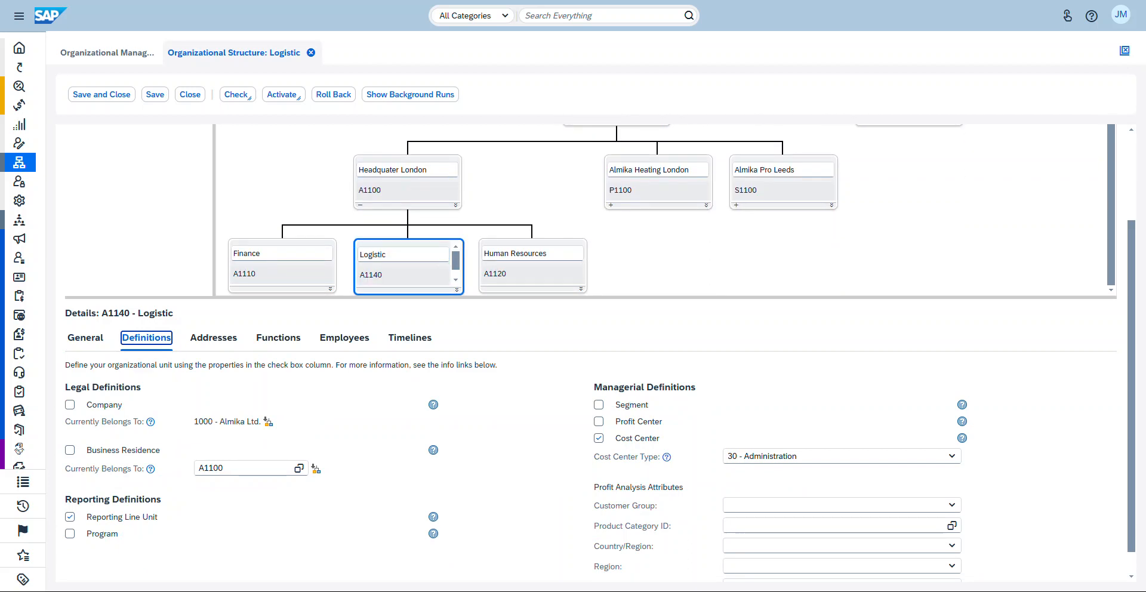
pyautogui.click(70, 450)
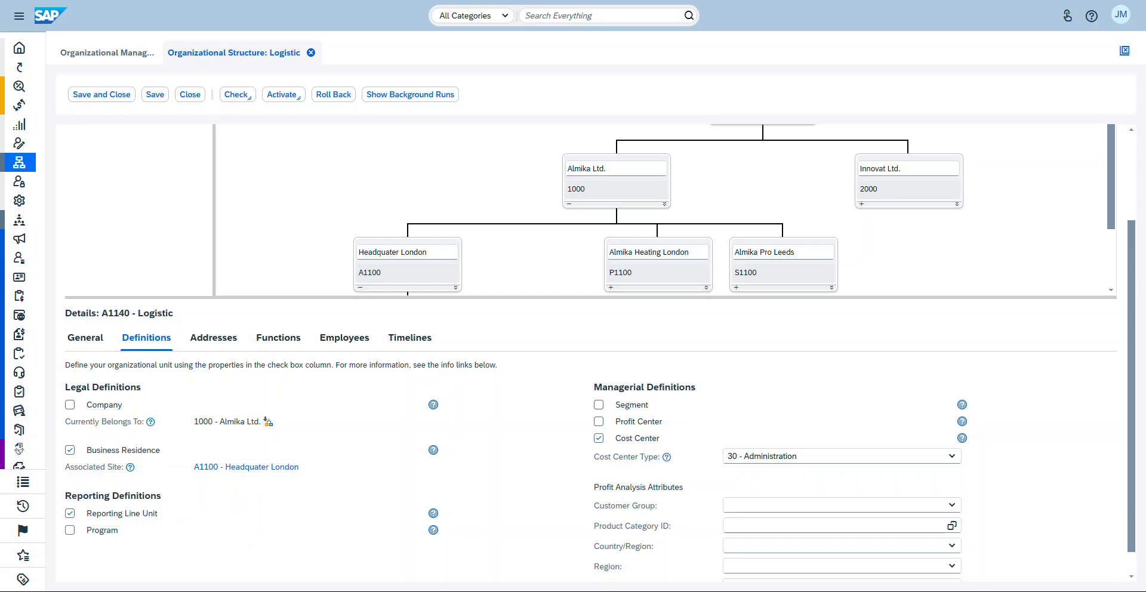
# Step: Check the selected structure, save the changes and close the org structure editor
pyautogui.scroll(3, 591, 274)
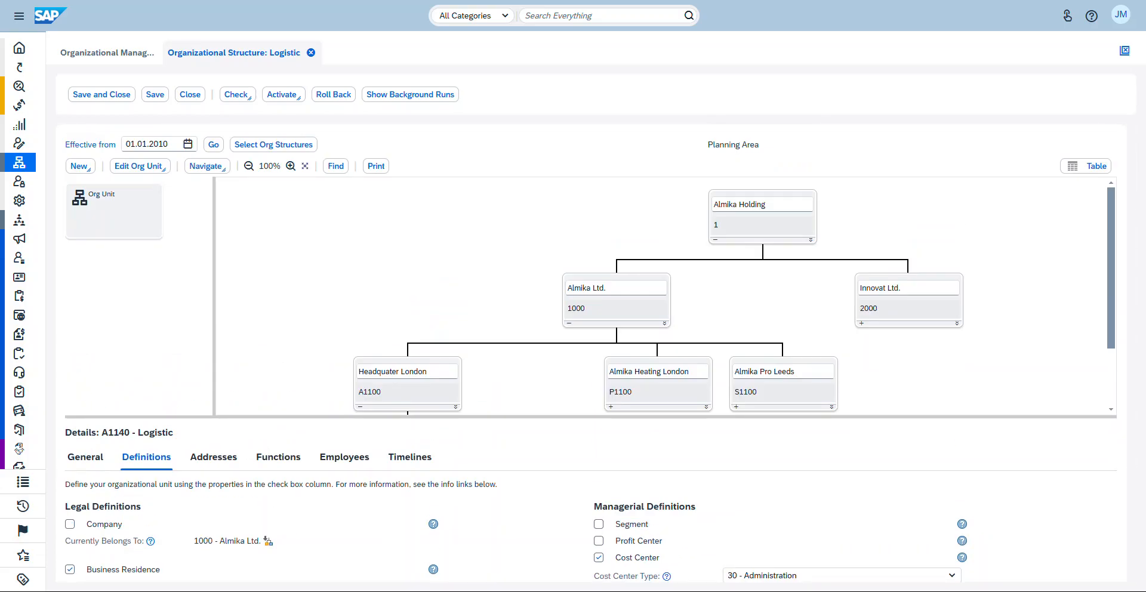
pyautogui.click(237, 95)
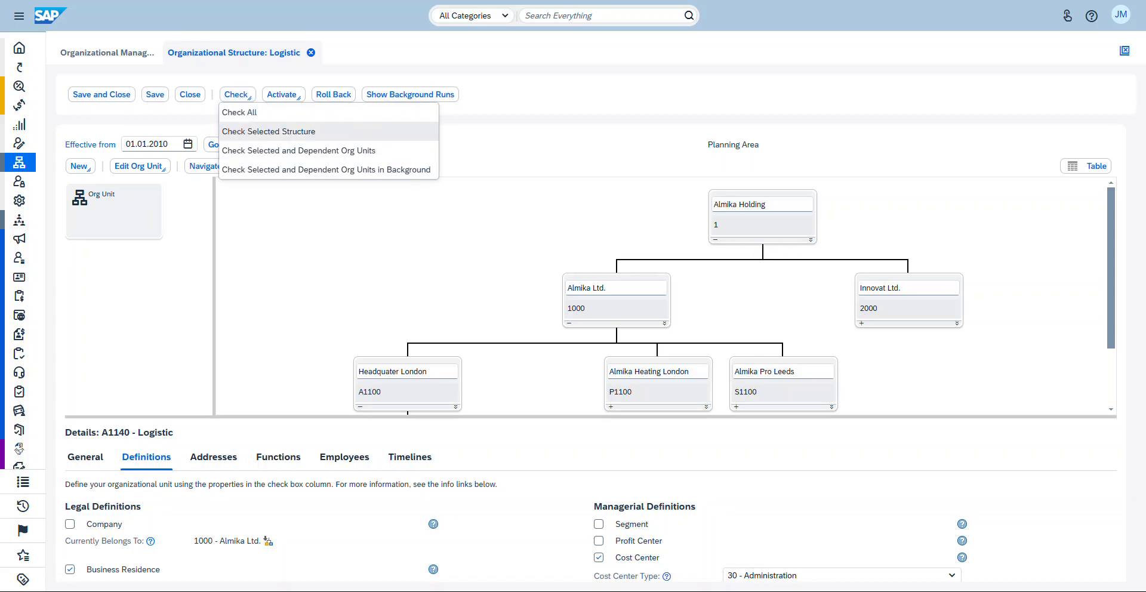
pyautogui.click(269, 132)
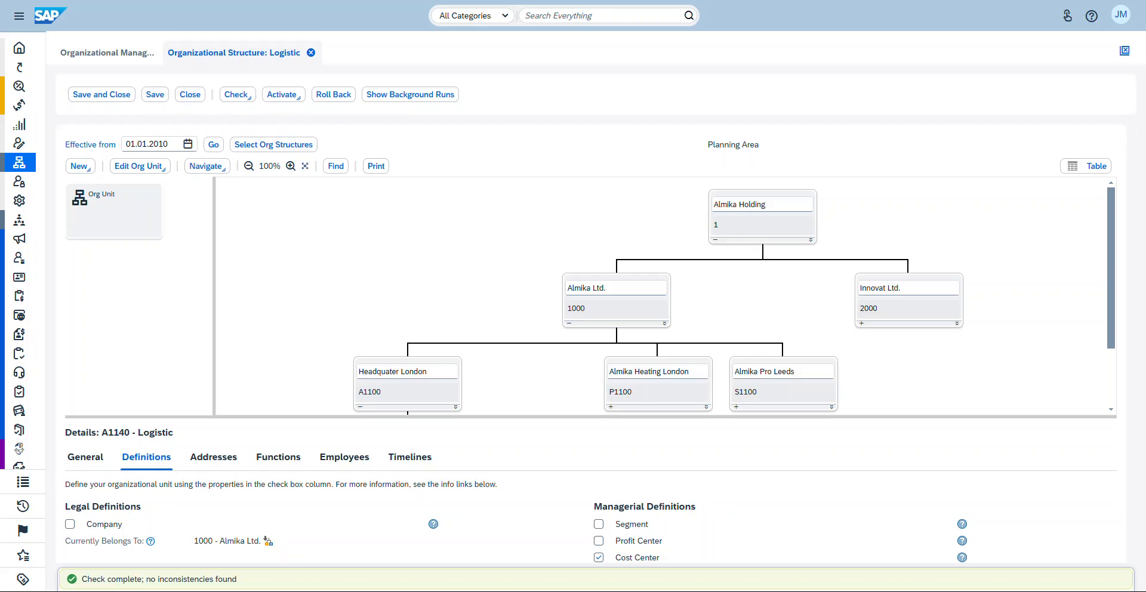
pyautogui.click(155, 94)
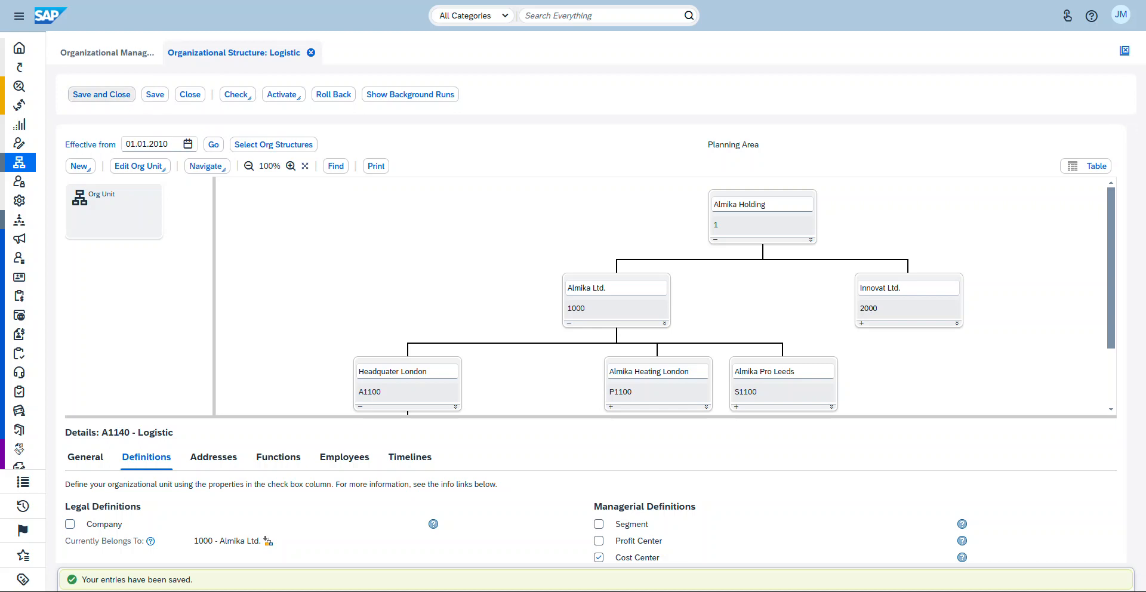
pyautogui.click(190, 94)
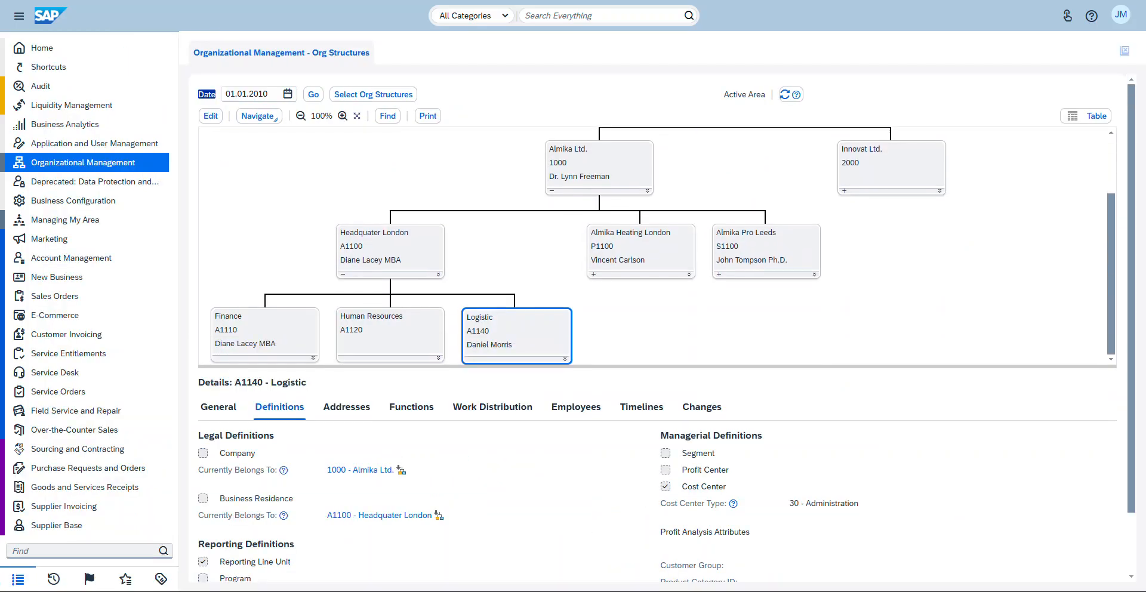
# Step: Open the Supply Chain Design Master Data Locations list and switch it to show All Sites
pyautogui.scroll(-2, 656, 358)
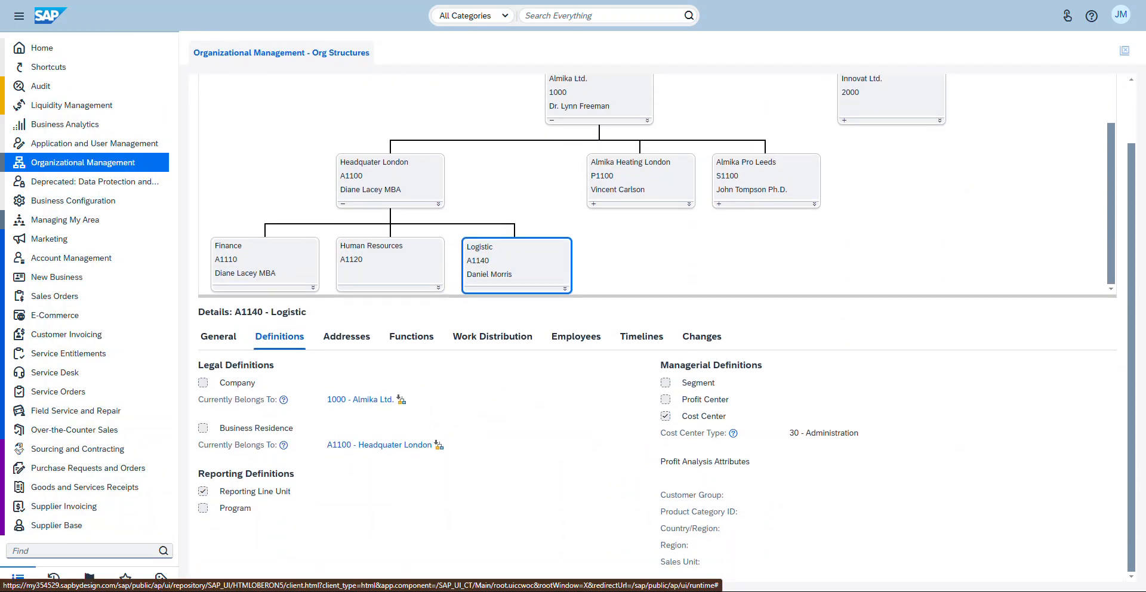
pyautogui.scroll(5, 656, 239)
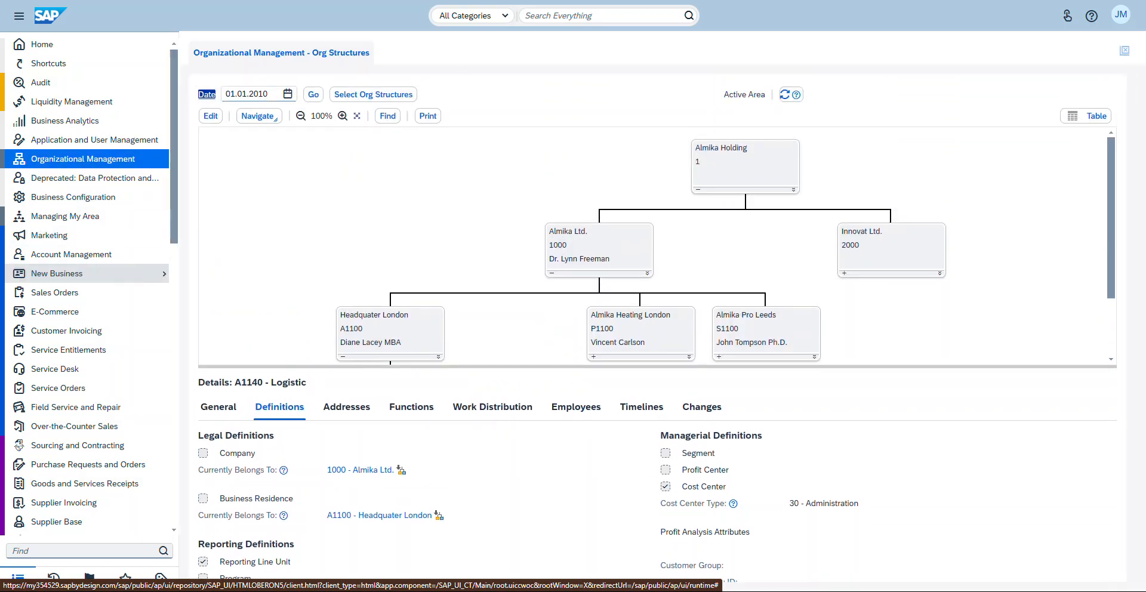
pyautogui.scroll(-2, 90, 368)
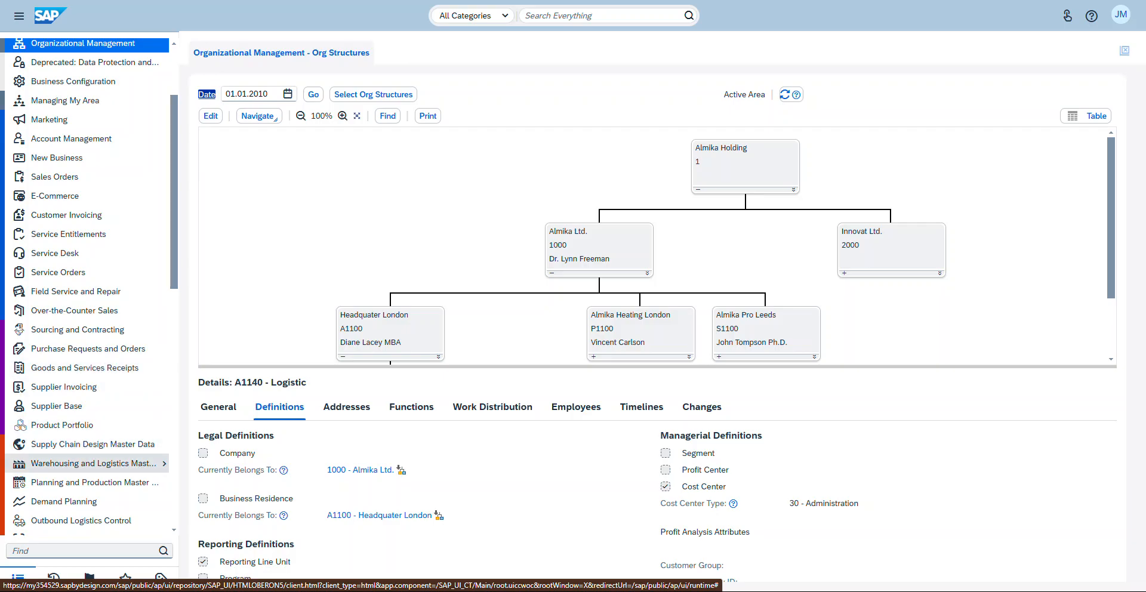
pyautogui.moveTo(120, 444)
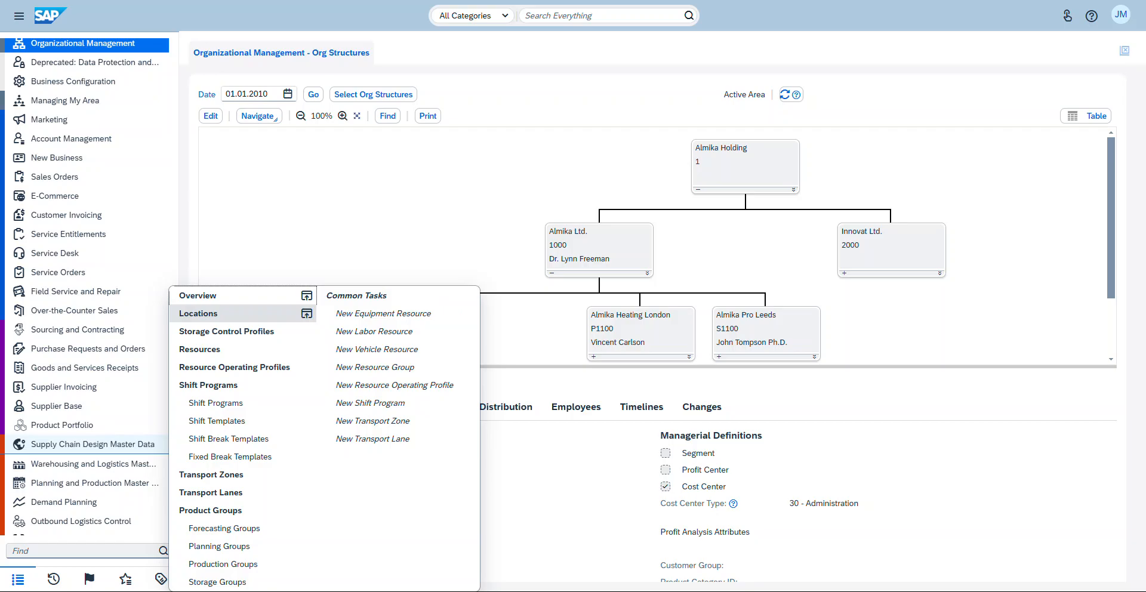
pyautogui.click(203, 313)
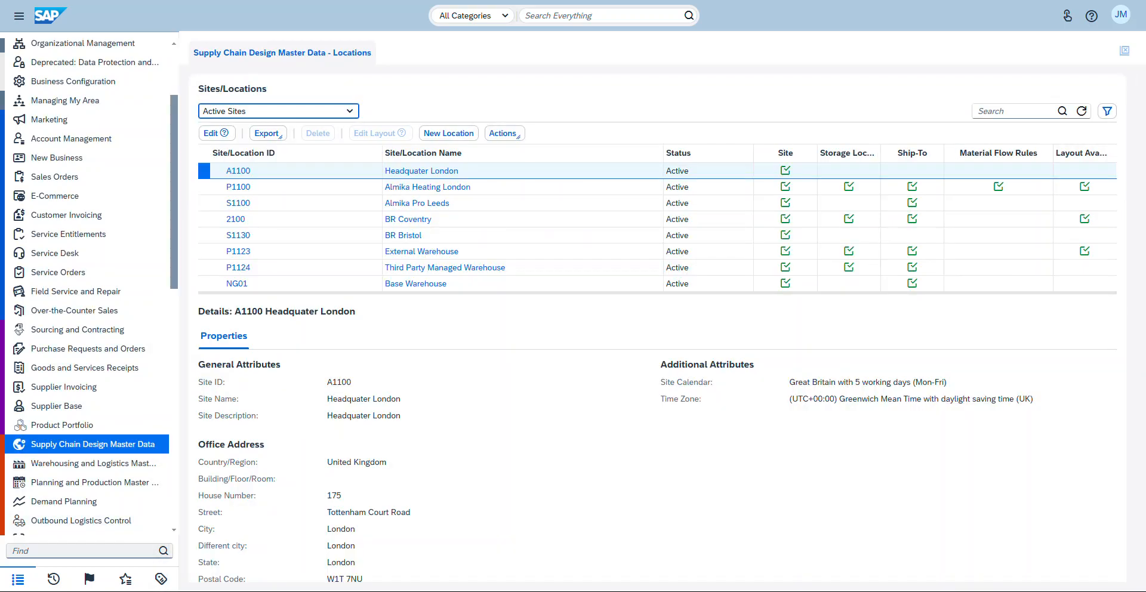
pyautogui.scroll(-2, 89, 287)
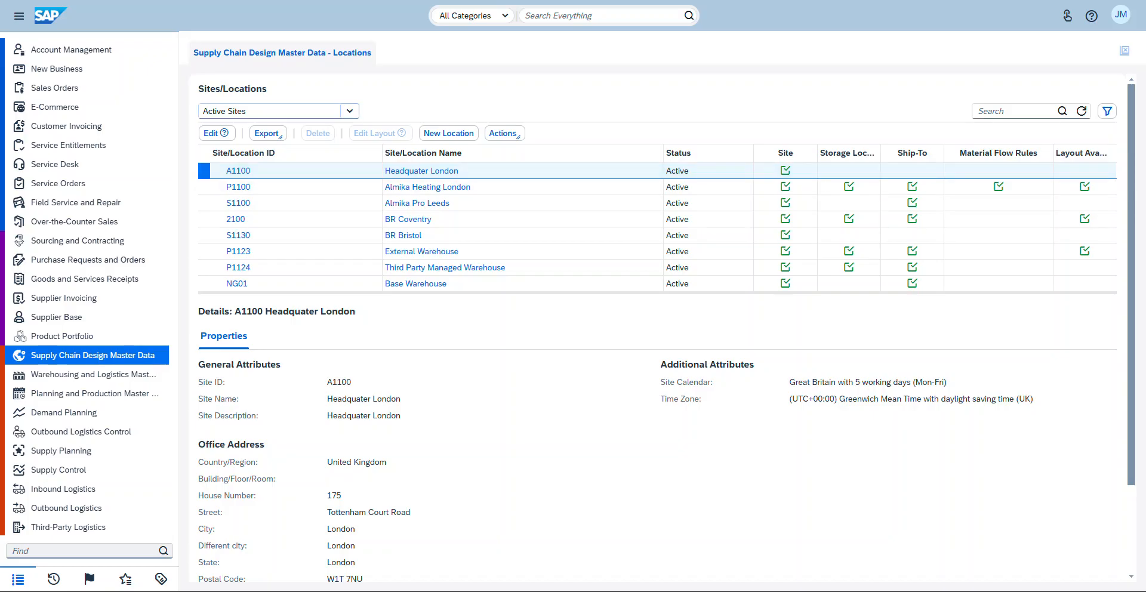
pyautogui.click(349, 111)
pyautogui.click(223, 225)
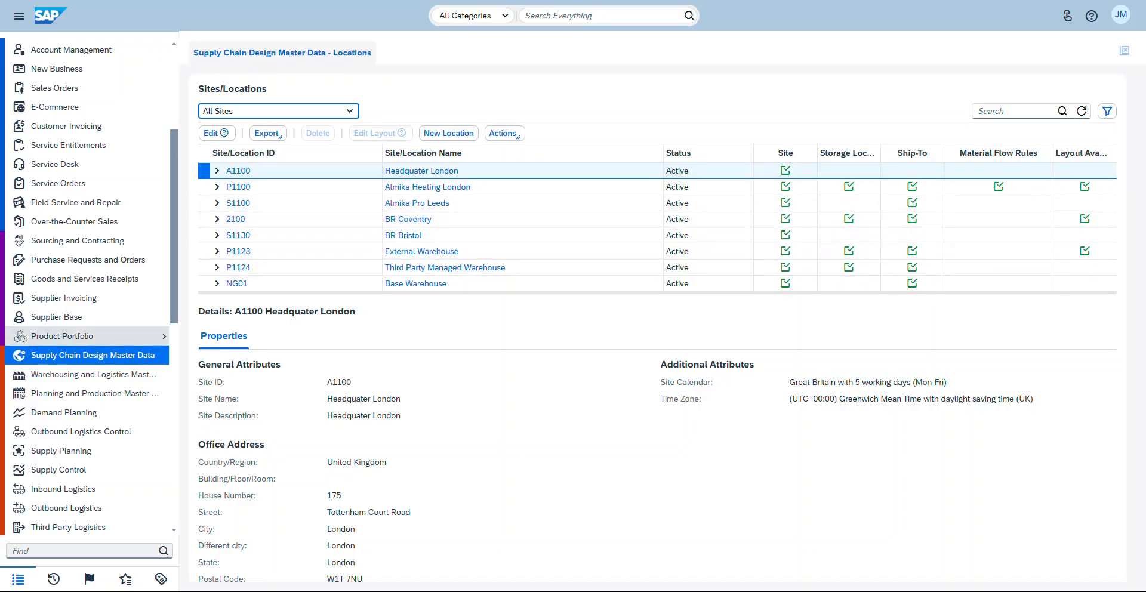
# Step: Reopen Org Structures and select Almika Ltd
pyautogui.scroll(3, 90, 336)
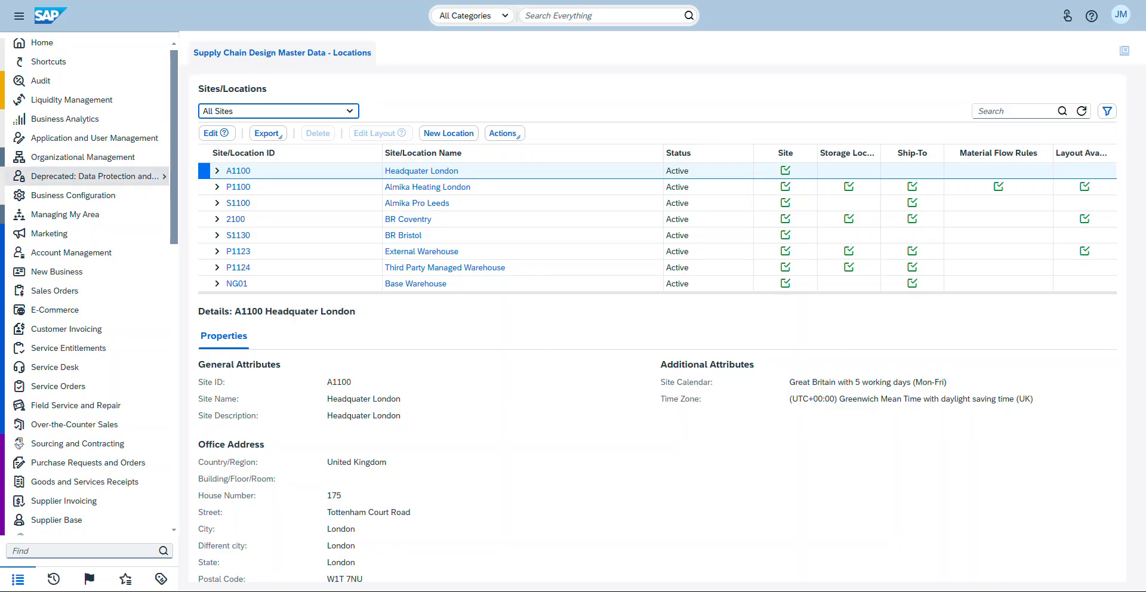
pyautogui.moveTo(89, 157)
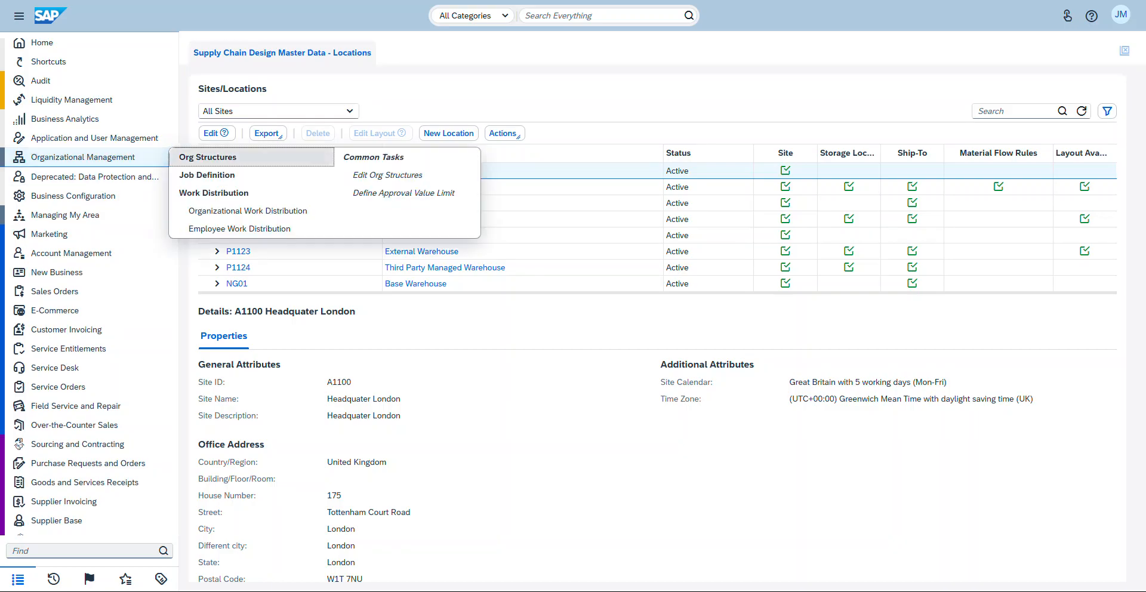
pyautogui.click(203, 157)
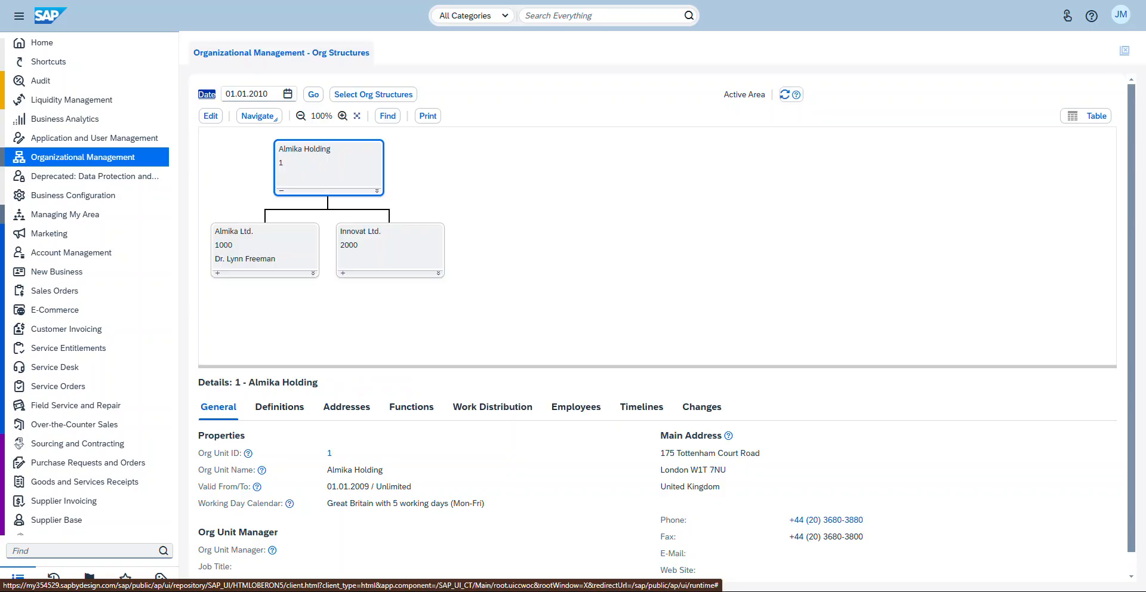
pyautogui.click(265, 246)
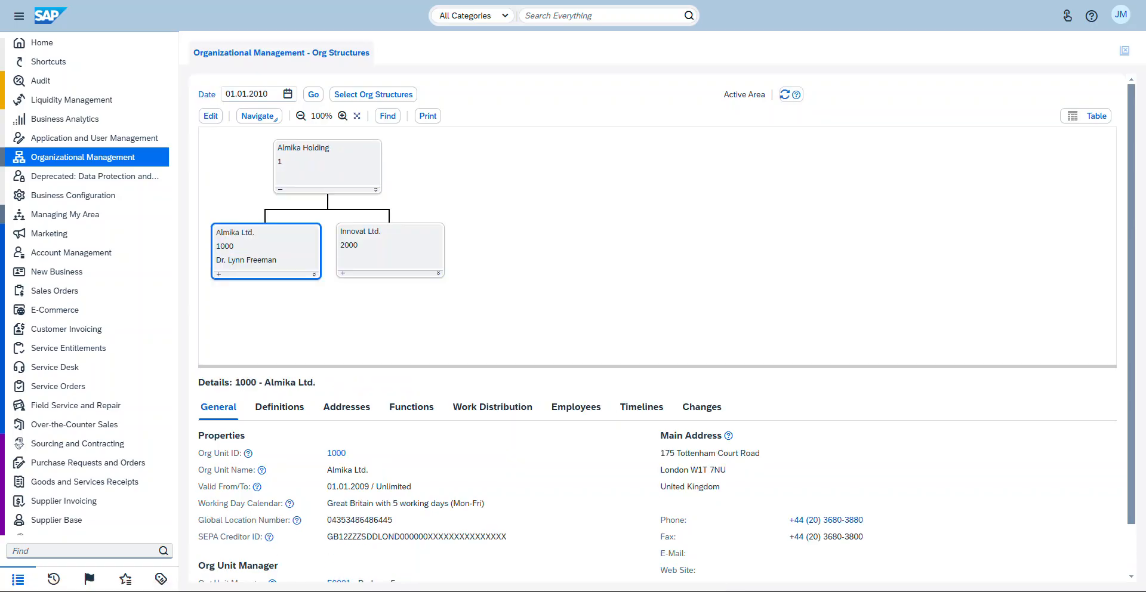
# Step: Edit the org structure, expand Almika Ltd. and select Headquater London
pyautogui.click(211, 115)
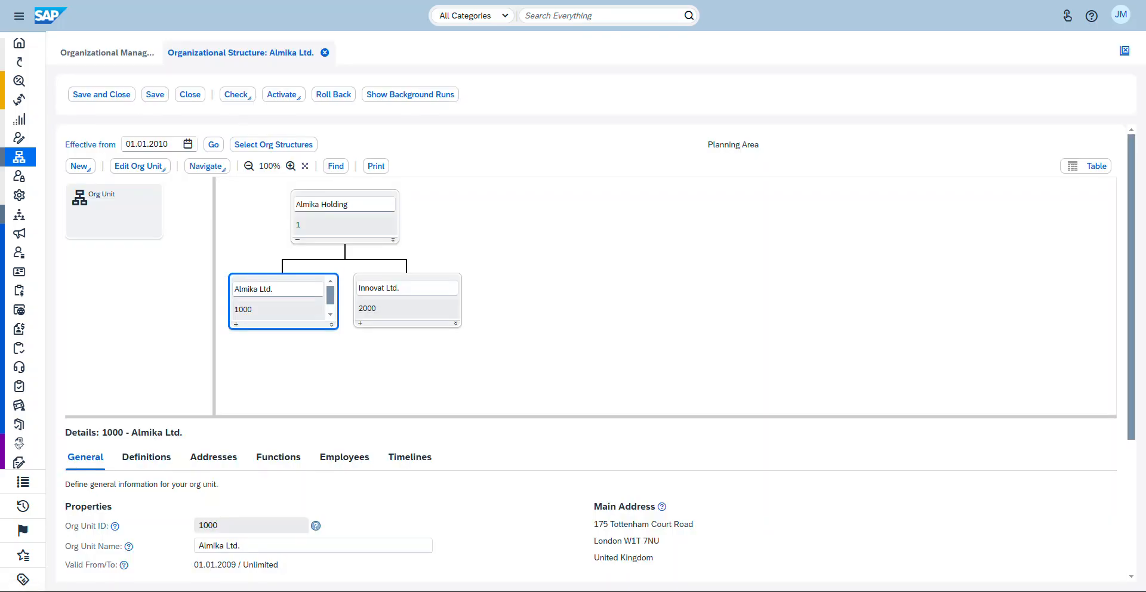
pyautogui.click(236, 324)
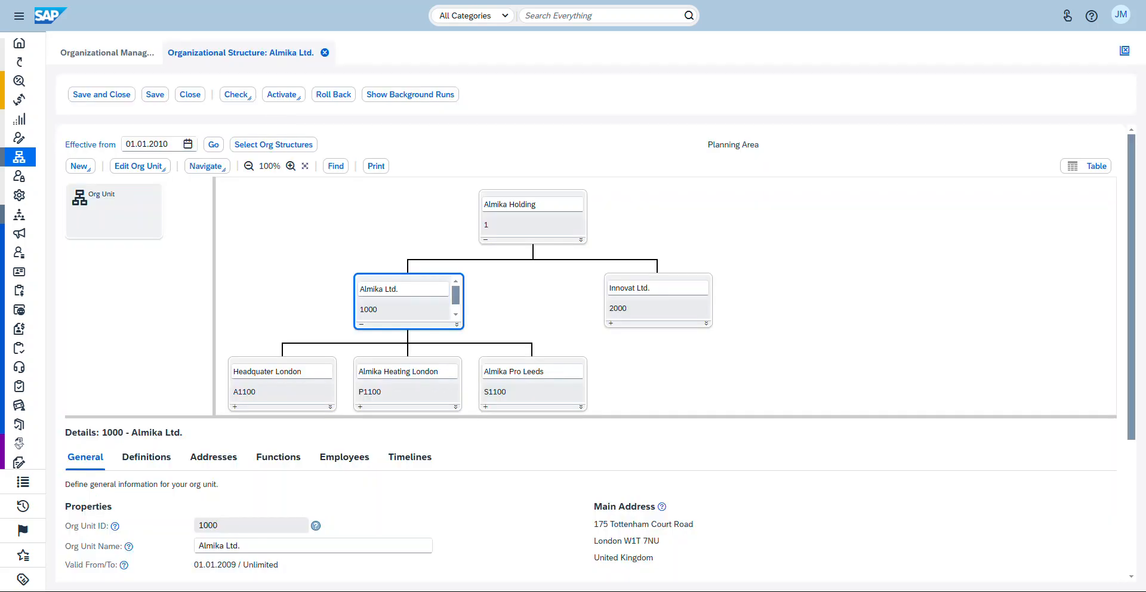
pyautogui.click(282, 381)
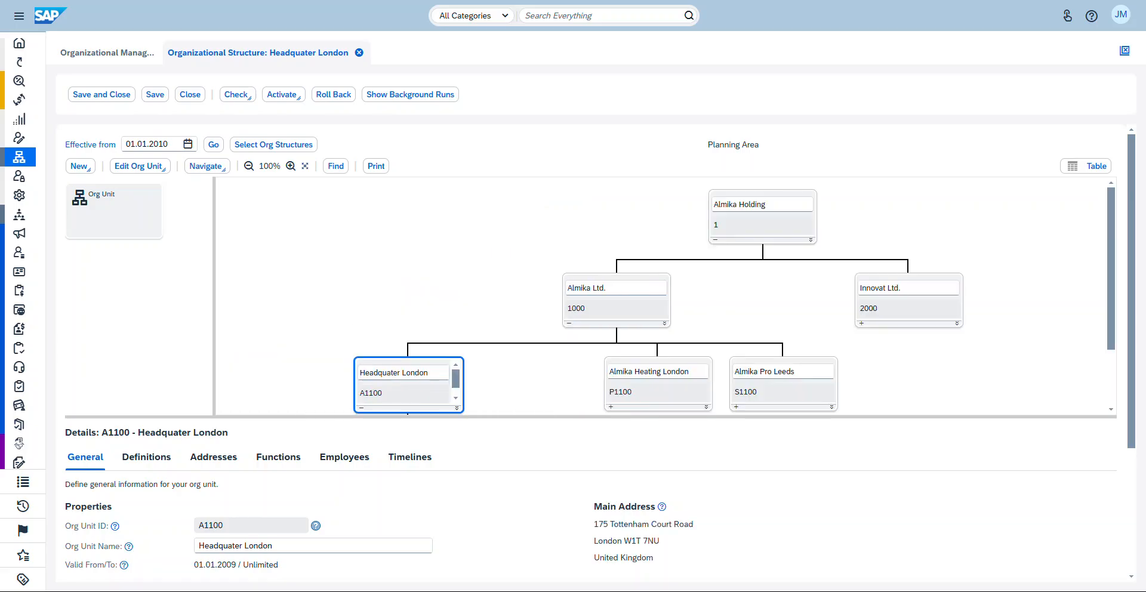
# Step: Select the Logistic org unit under Headquater London and activate the selected structure
pyautogui.scroll(-2, 596, 298)
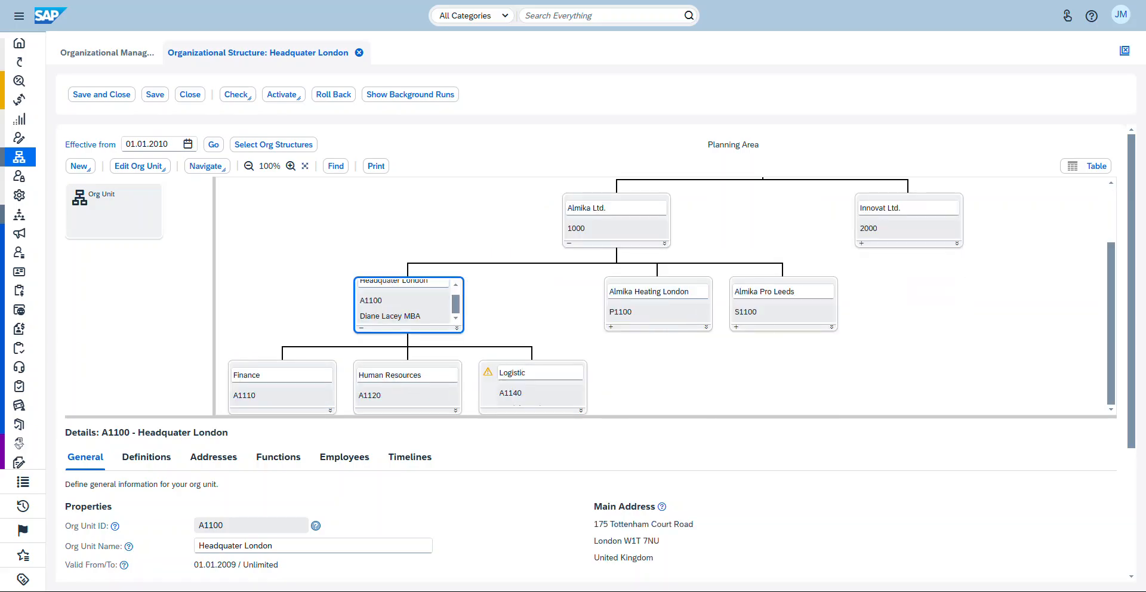
pyautogui.moveTo(488, 372)
pyautogui.click(283, 94)
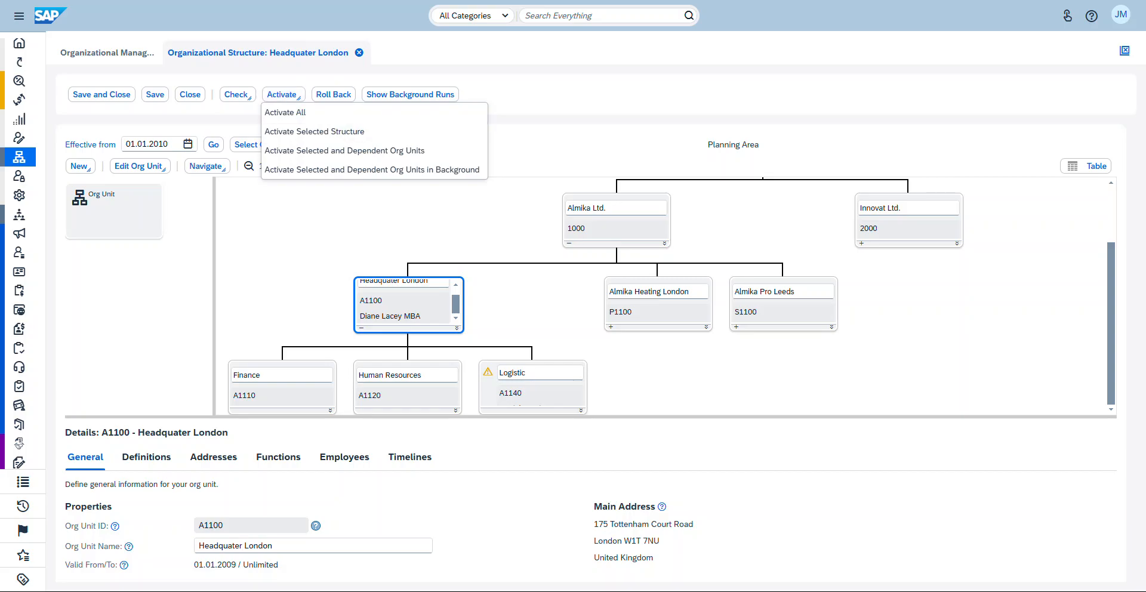
pyautogui.click(542, 373)
pyautogui.scroll(2, 663, 295)
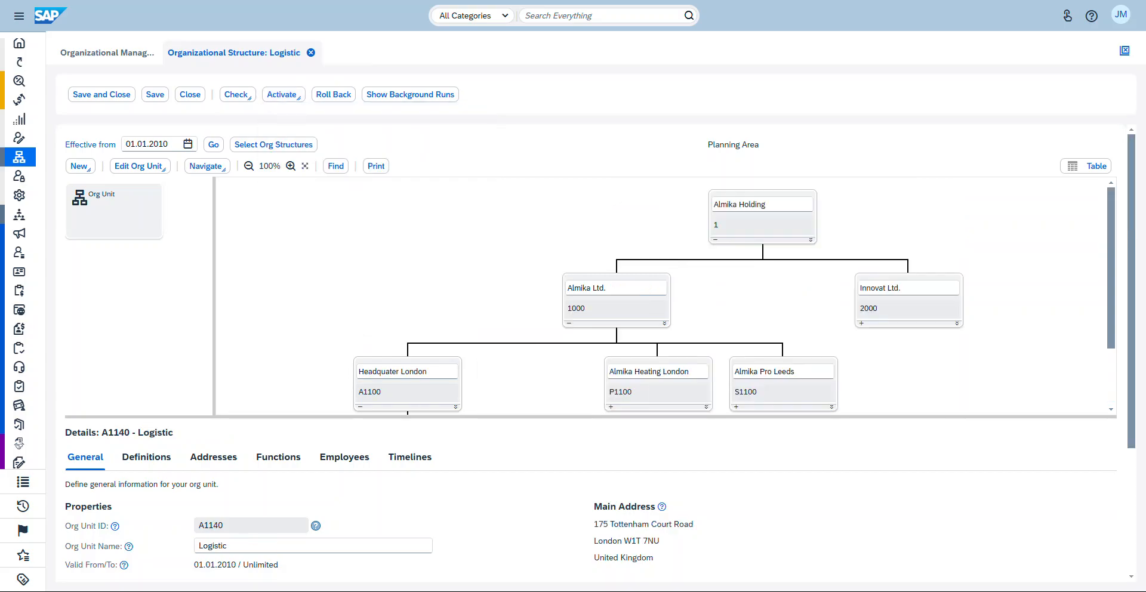
pyautogui.click(281, 94)
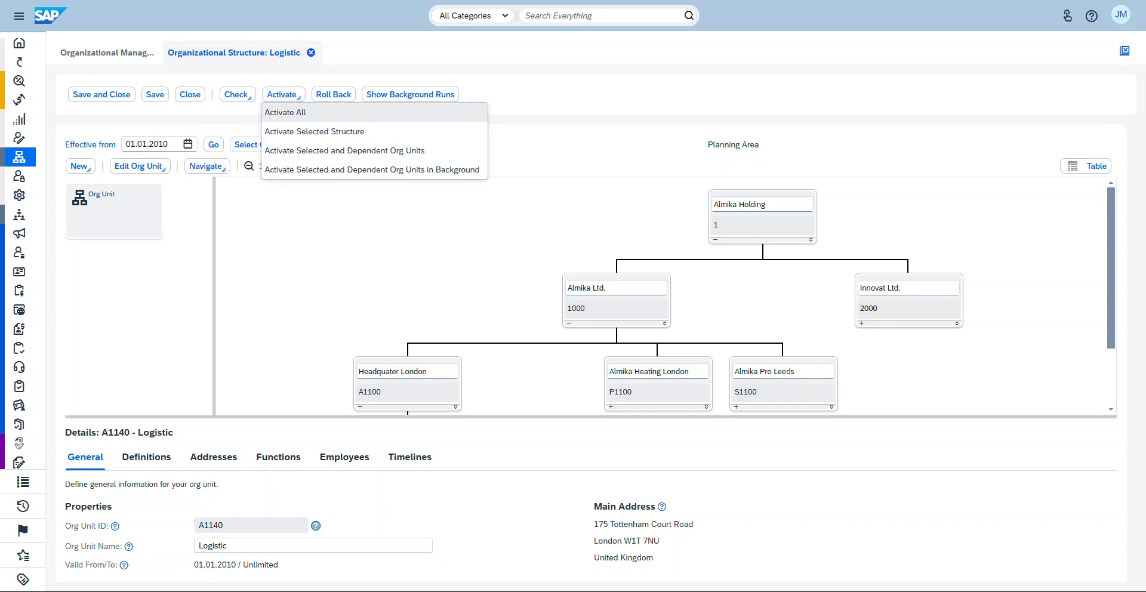
pyautogui.click(315, 131)
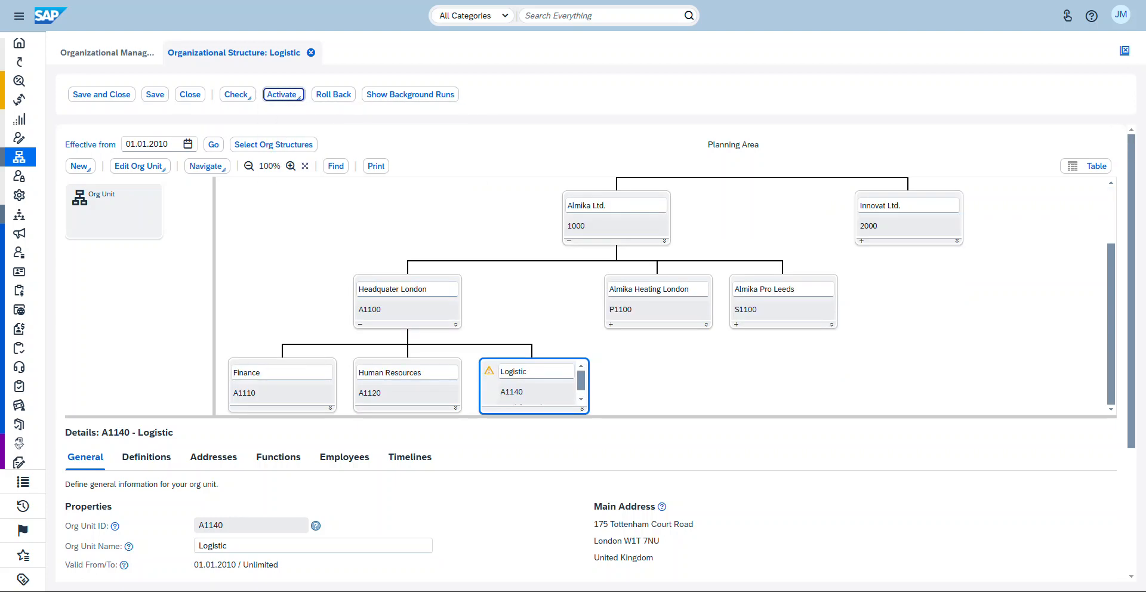
# Step: Check the selected structure, then activate the org structure again
pyautogui.hotkey('shift', 'Tab')
pyautogui.press('Return')
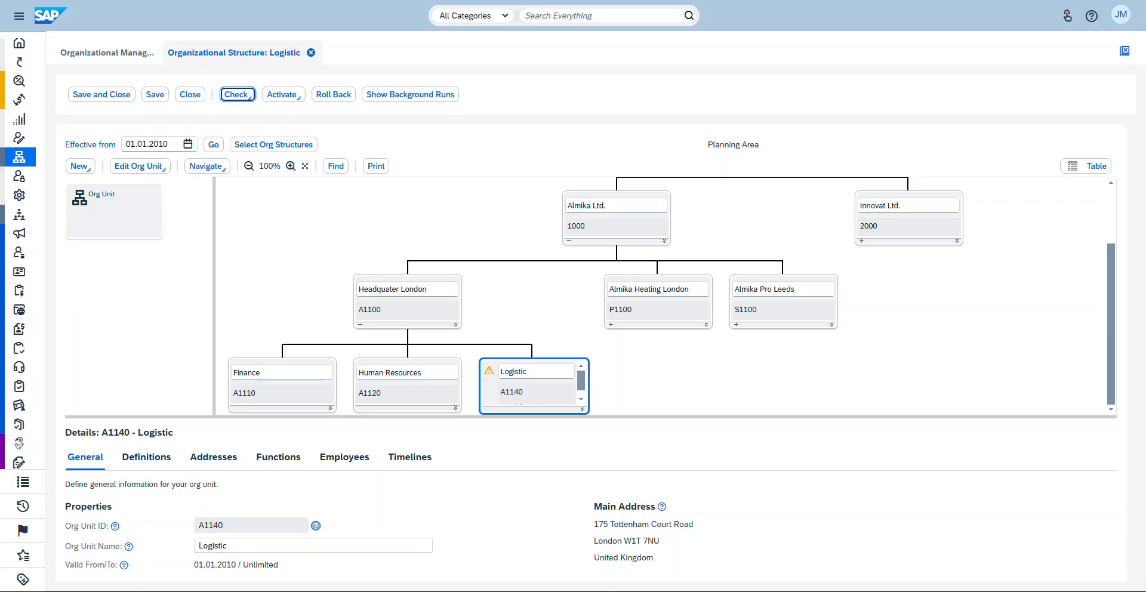
pyautogui.press('Down')
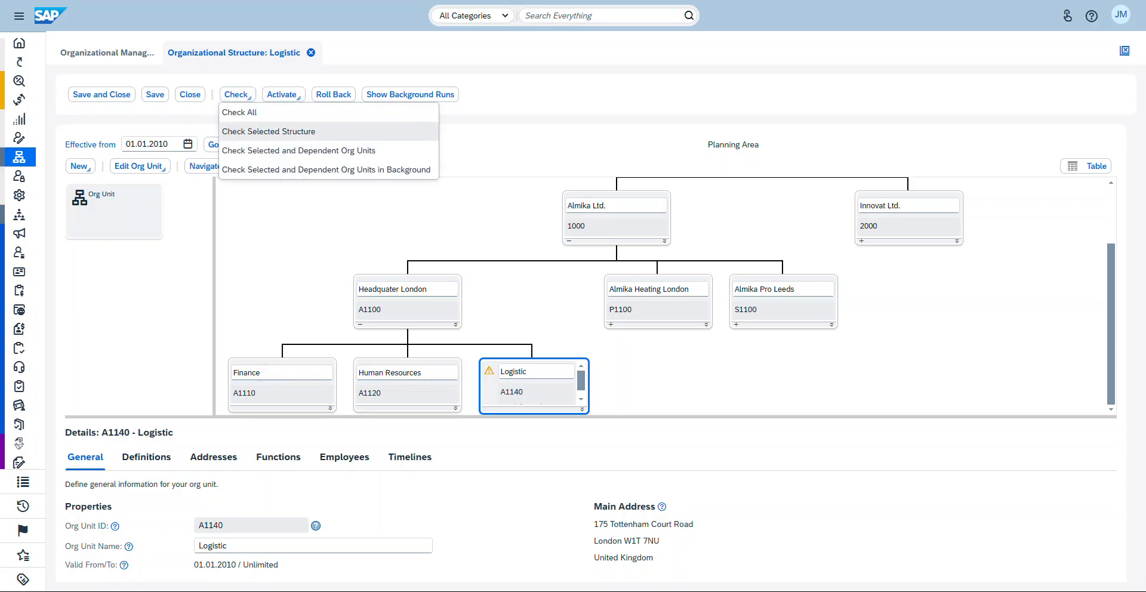
pyautogui.press('Return')
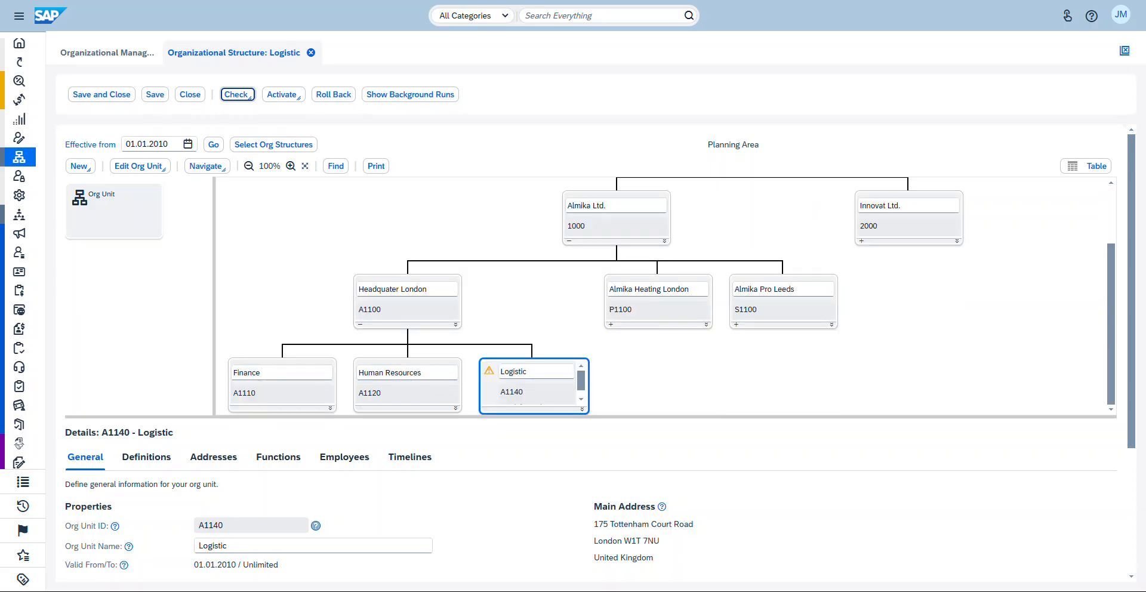
pyautogui.press('Tab')
pyautogui.press('Return')
pyautogui.press('Return')
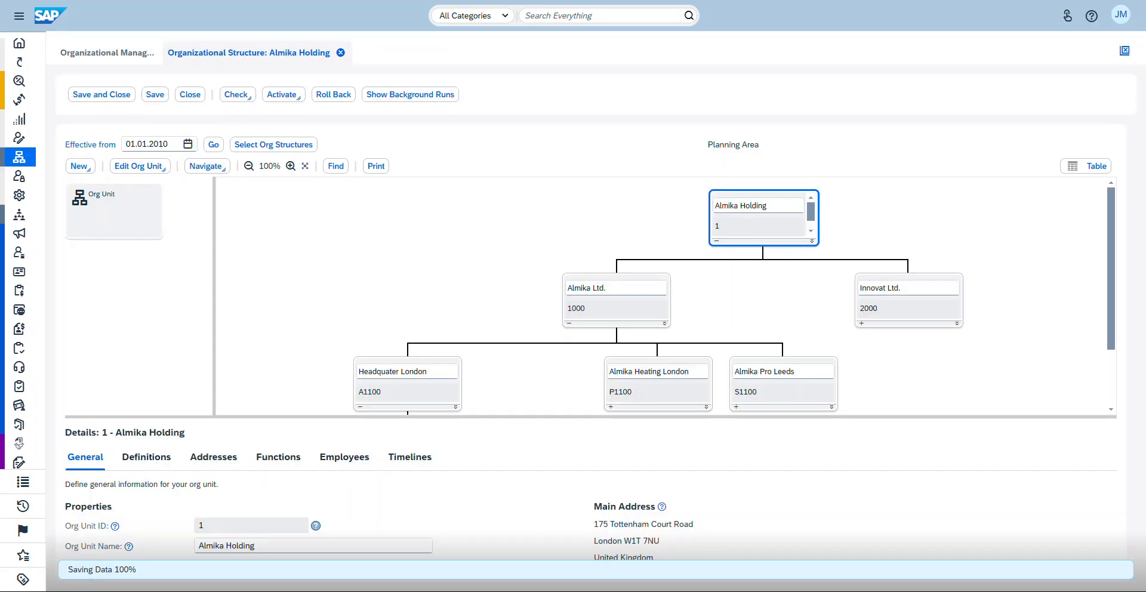
# Step: Review the Logistic org unit's definitions, then save and close the org structure editor
pyautogui.scroll(-2, 411, 291)
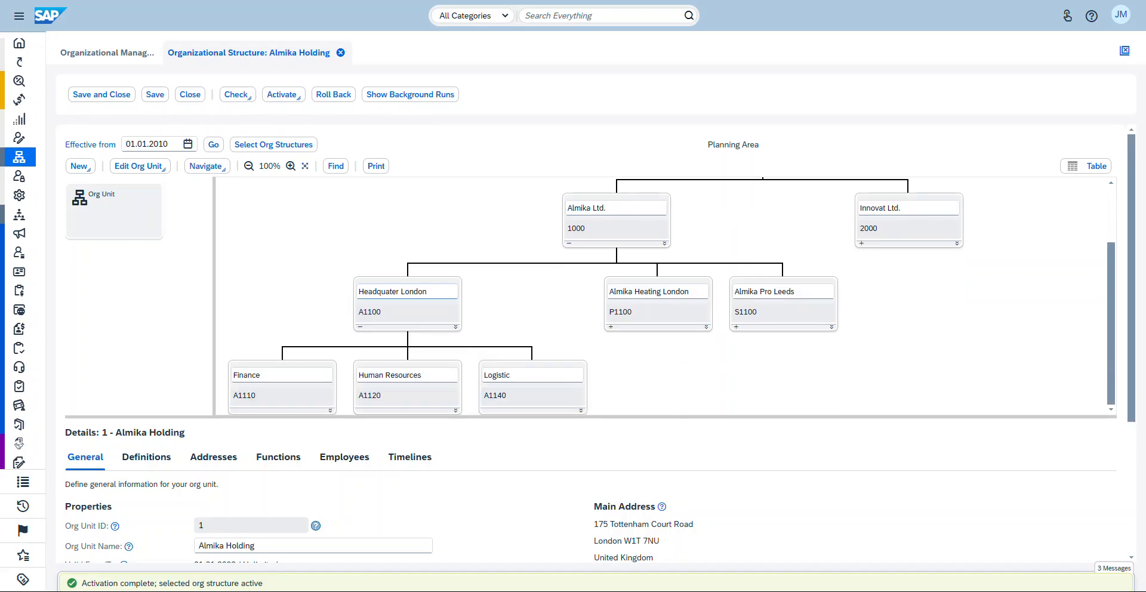
pyautogui.click(531, 395)
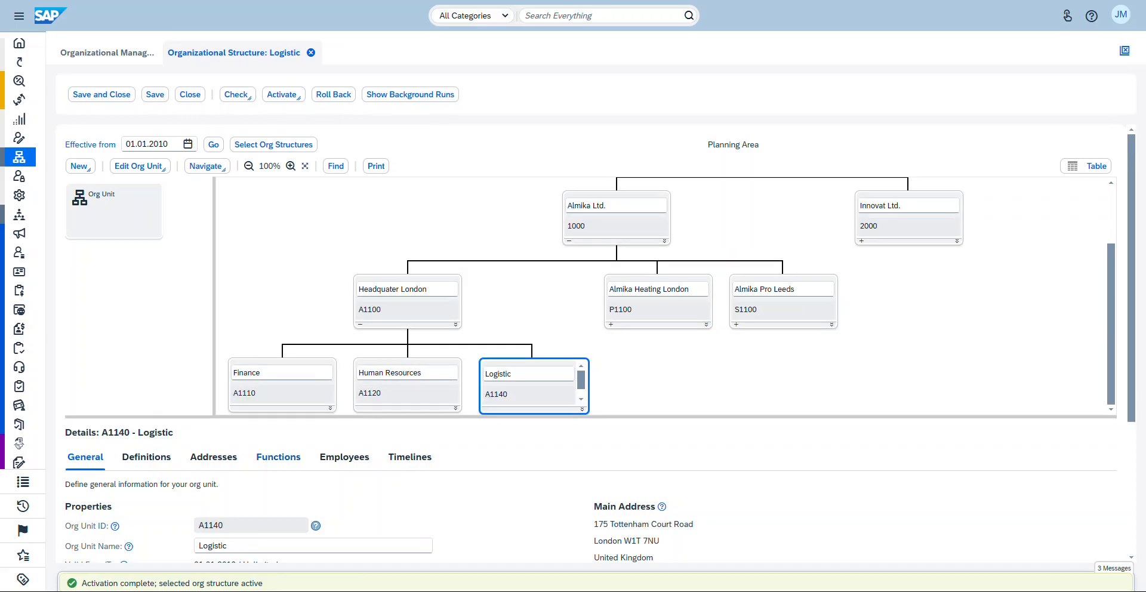
pyautogui.scroll(-4, 279, 457)
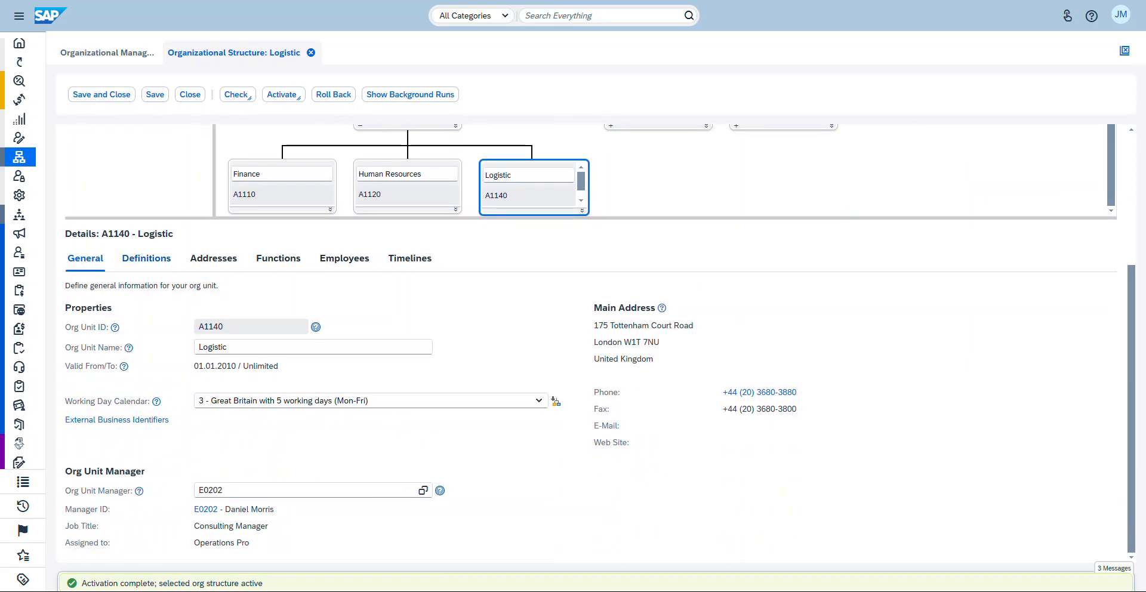
pyautogui.click(147, 257)
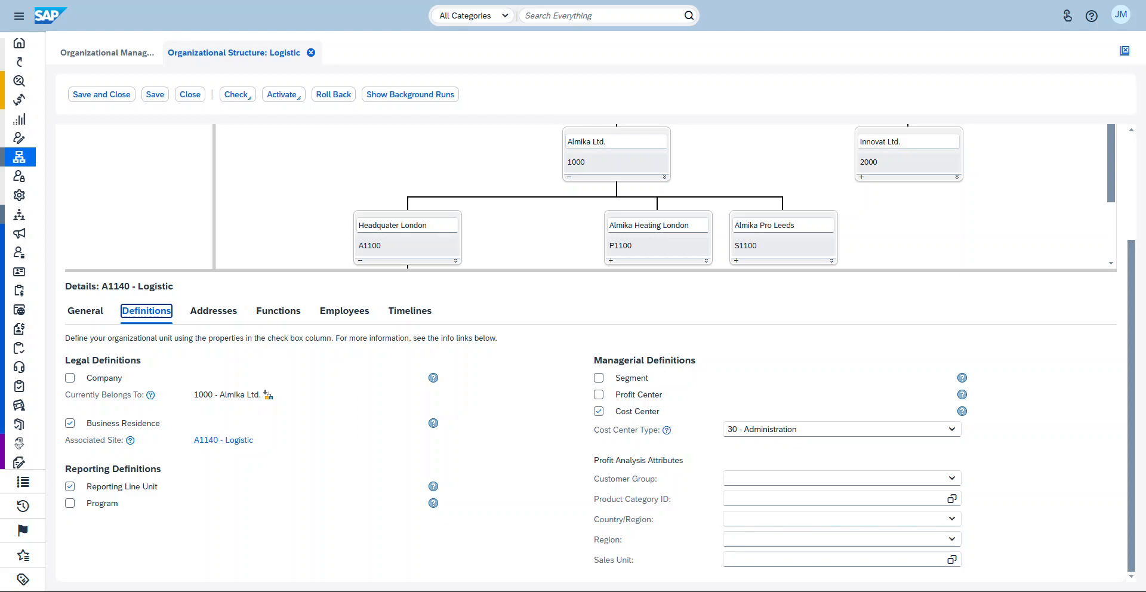
pyautogui.click(155, 94)
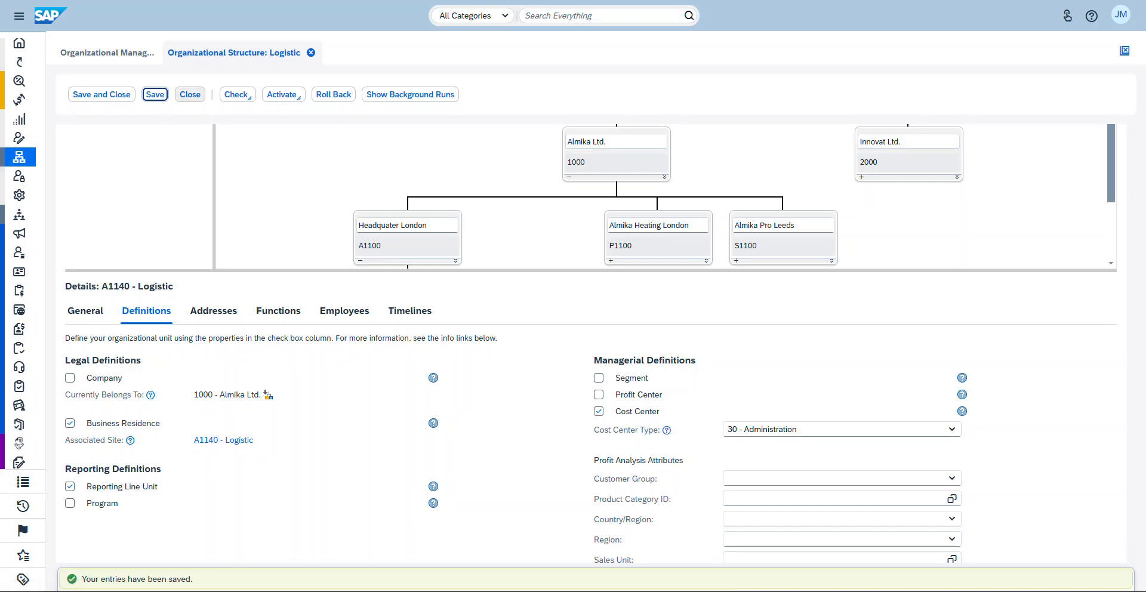
pyautogui.click(101, 94)
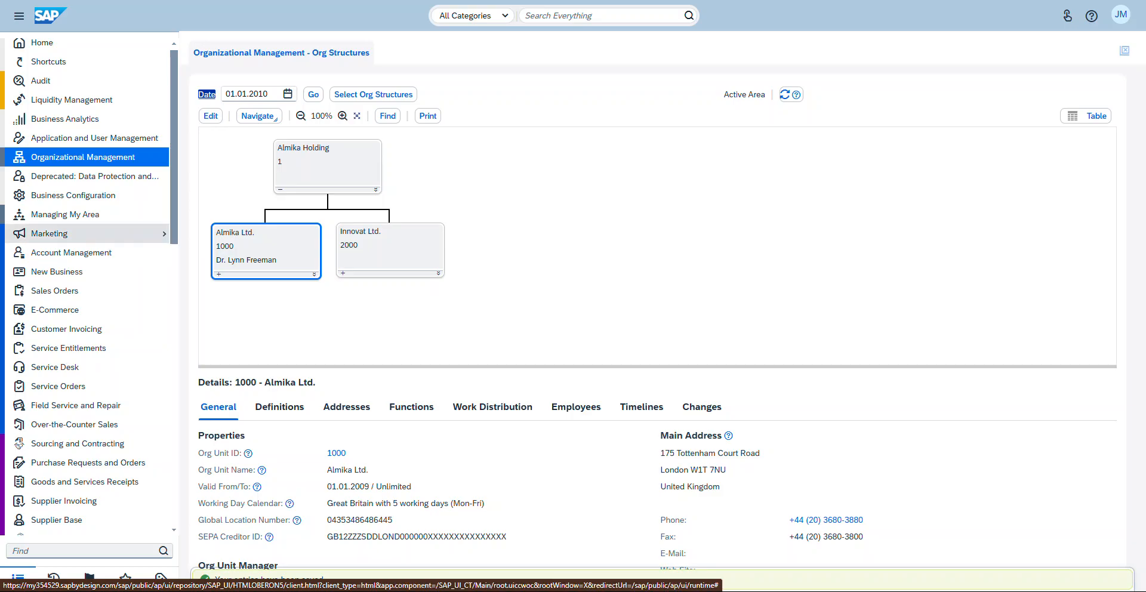
# Step: Open the Supply Chain Design Master Data locations and open the Logistic site A1140
pyautogui.scroll(-1, 89, 402)
pyautogui.scroll(-3, 90, 401)
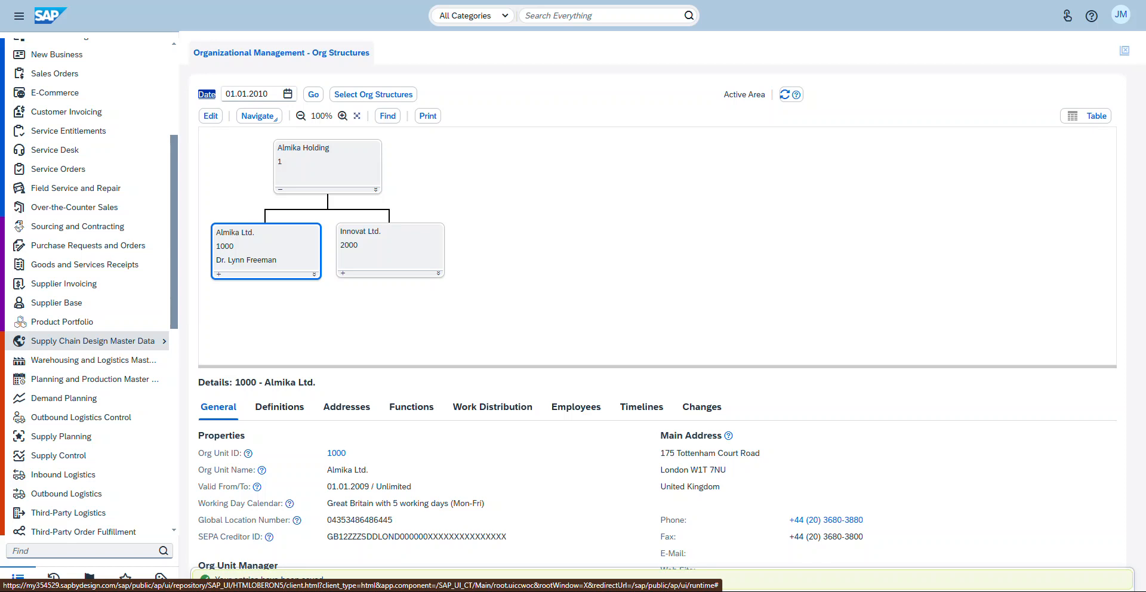
pyautogui.click(92, 341)
pyautogui.click(198, 313)
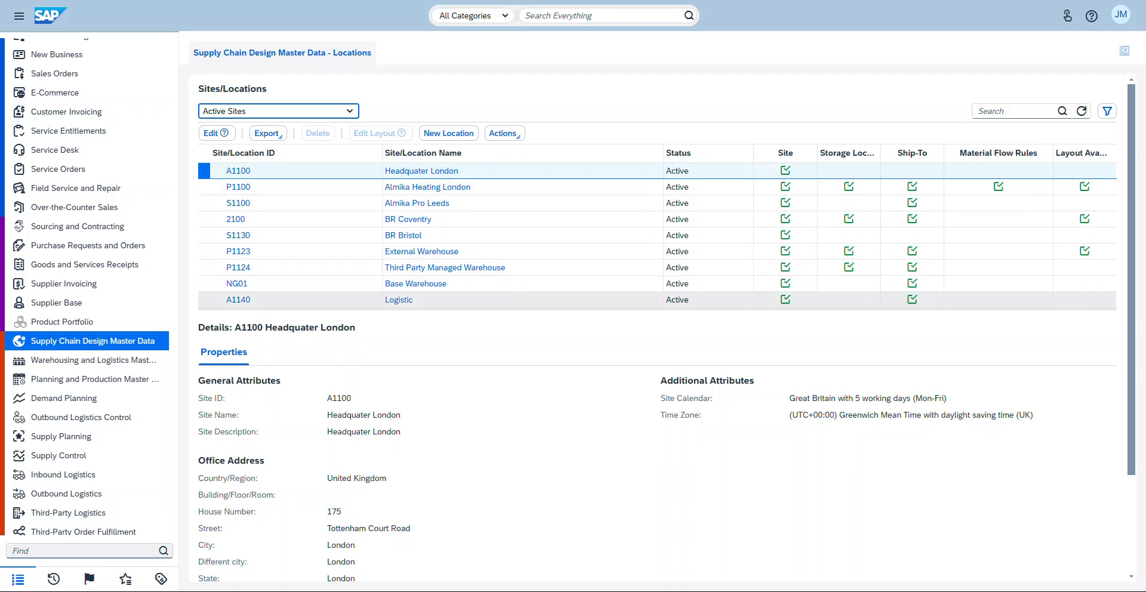
pyautogui.click(295, 300)
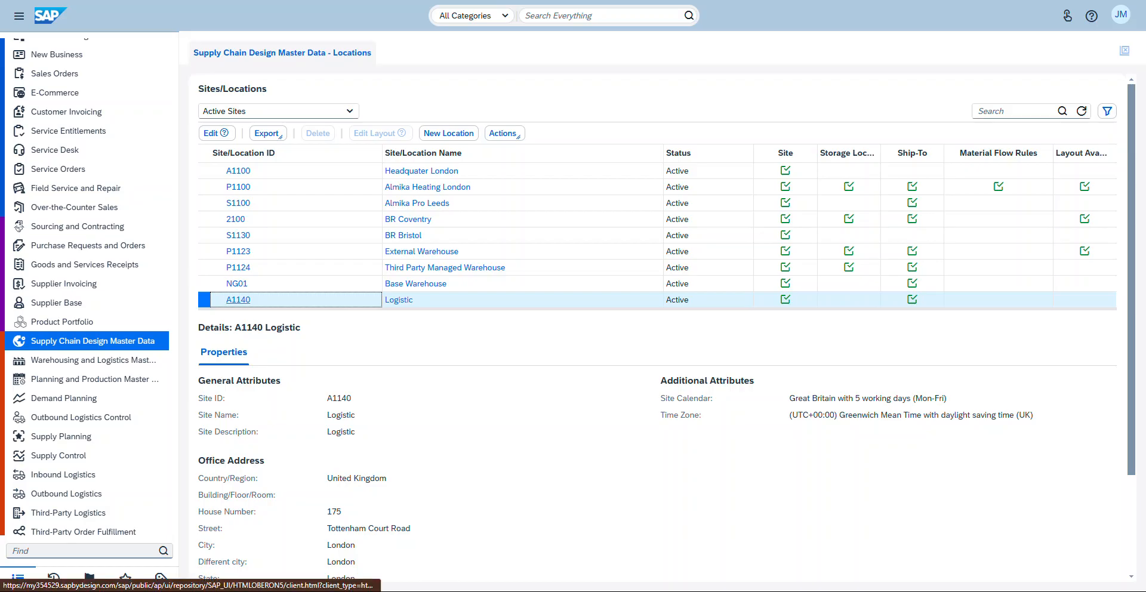
pyautogui.click(238, 299)
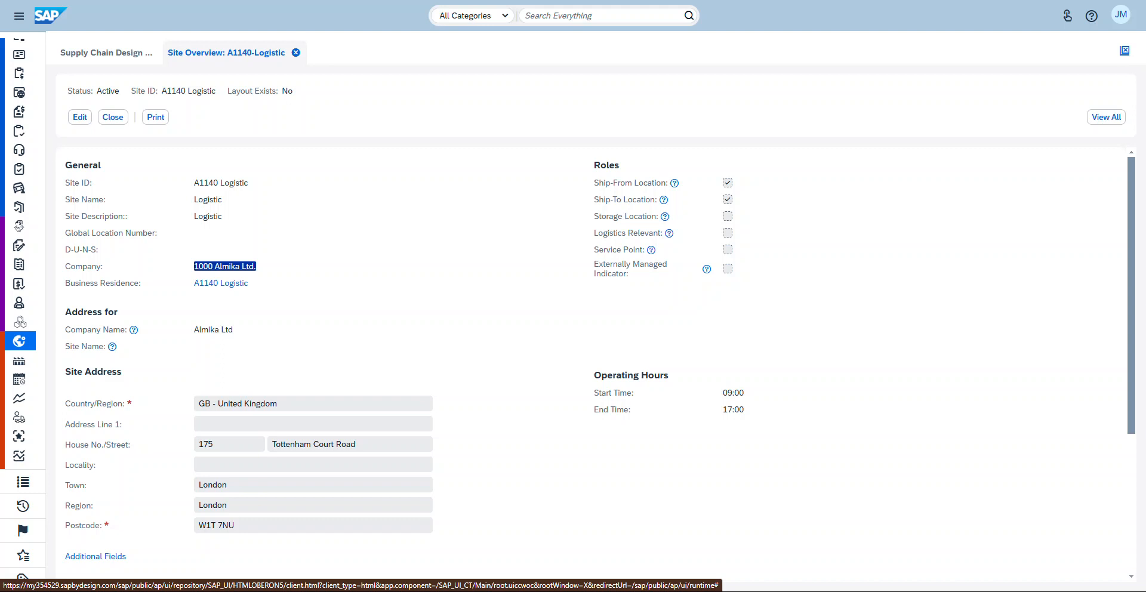
# Step: Edit the Logistic site, enable the Logistics Relevance, Storage Location and Service Point roles, and save
pyautogui.click(287, 267)
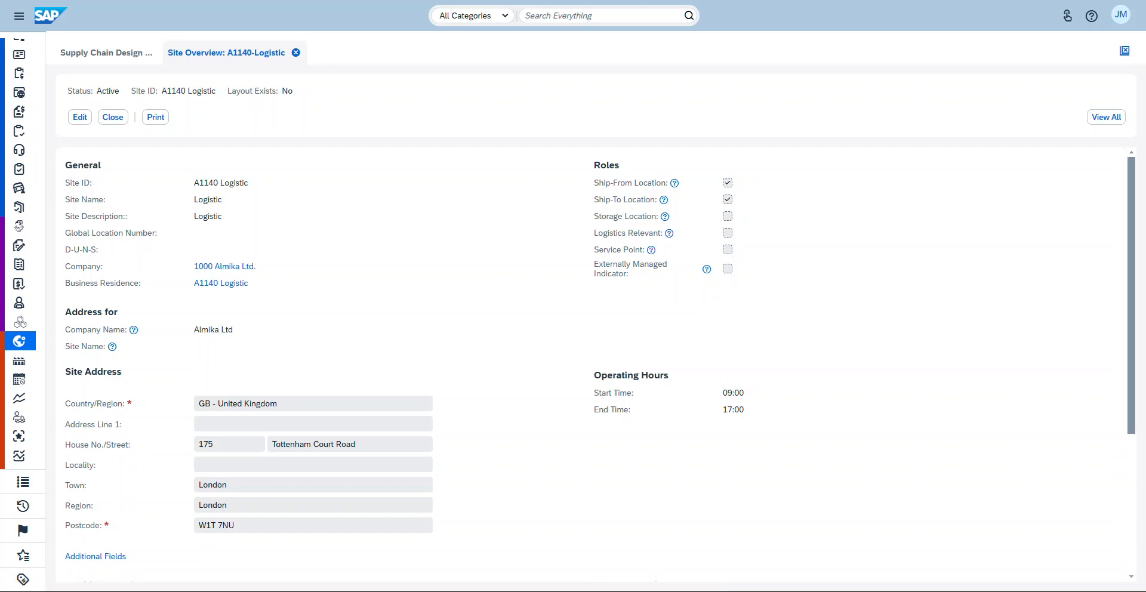
pyautogui.click(80, 117)
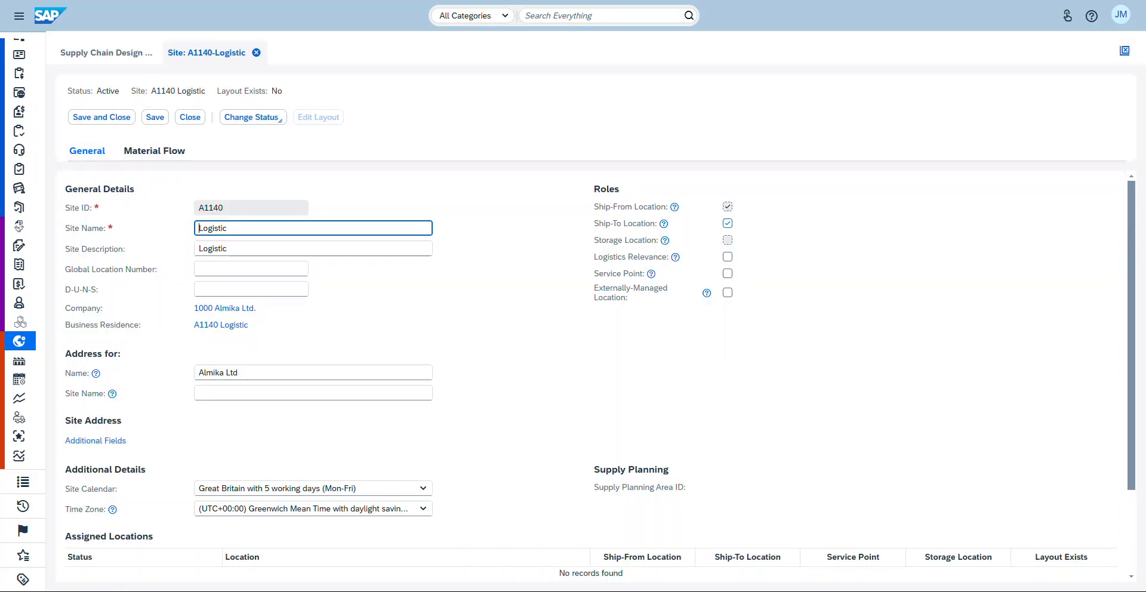
pyautogui.click(727, 257)
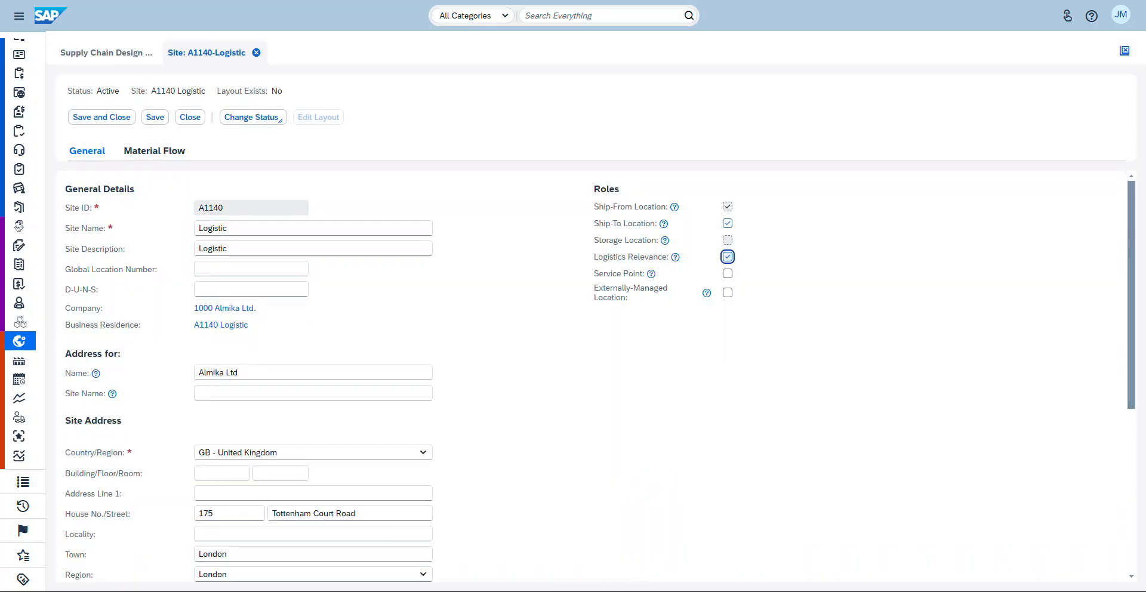
pyautogui.moveTo(664, 240)
pyautogui.click(727, 240)
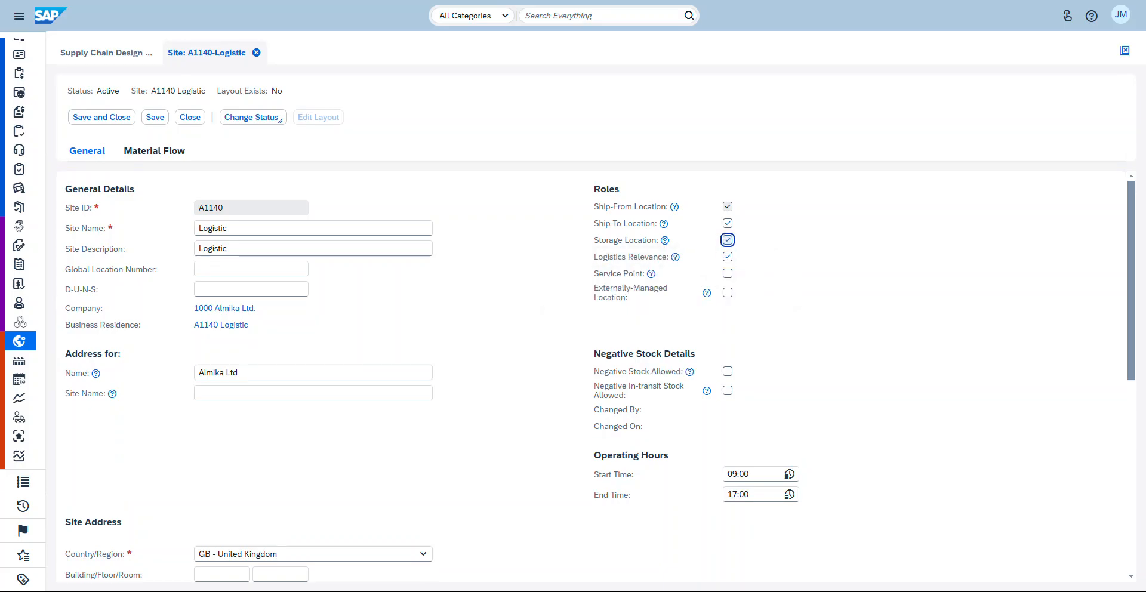
pyautogui.click(726, 276)
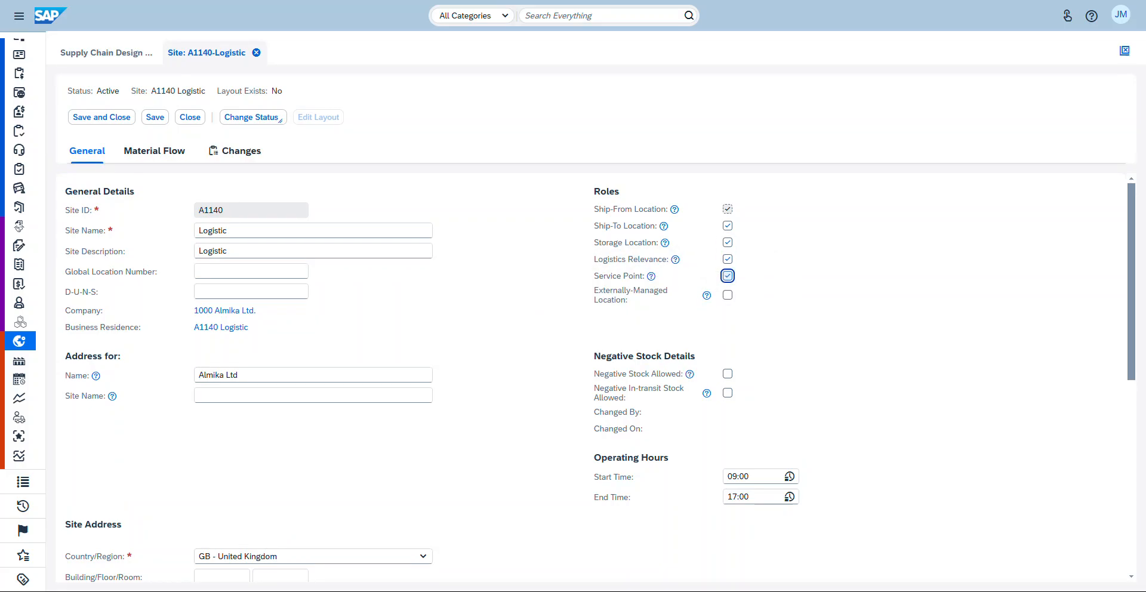
pyautogui.click(251, 117)
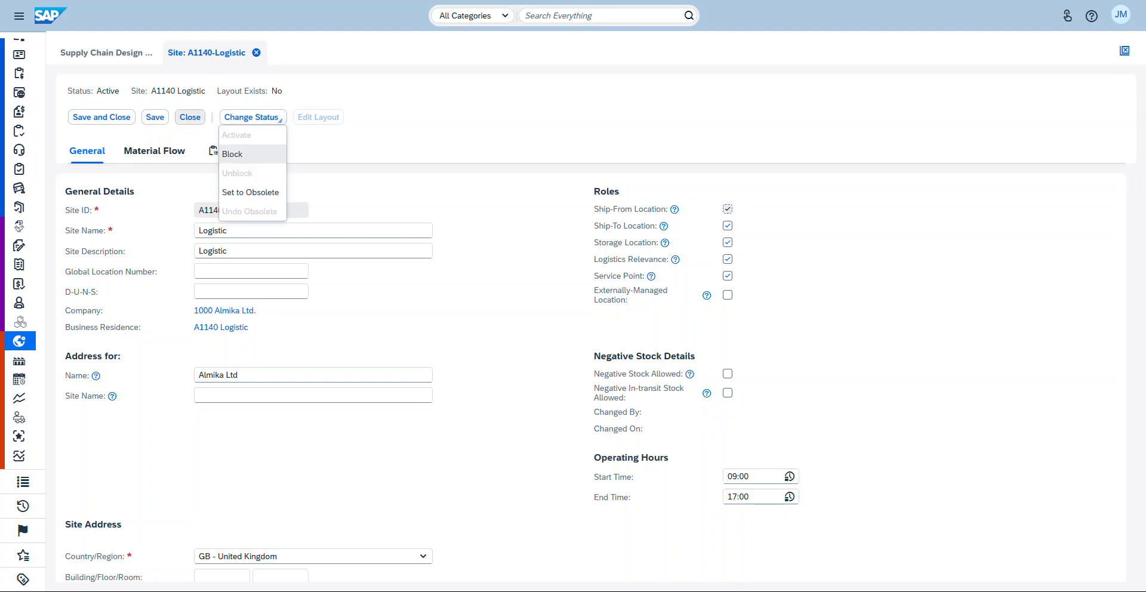
pyautogui.click(154, 117)
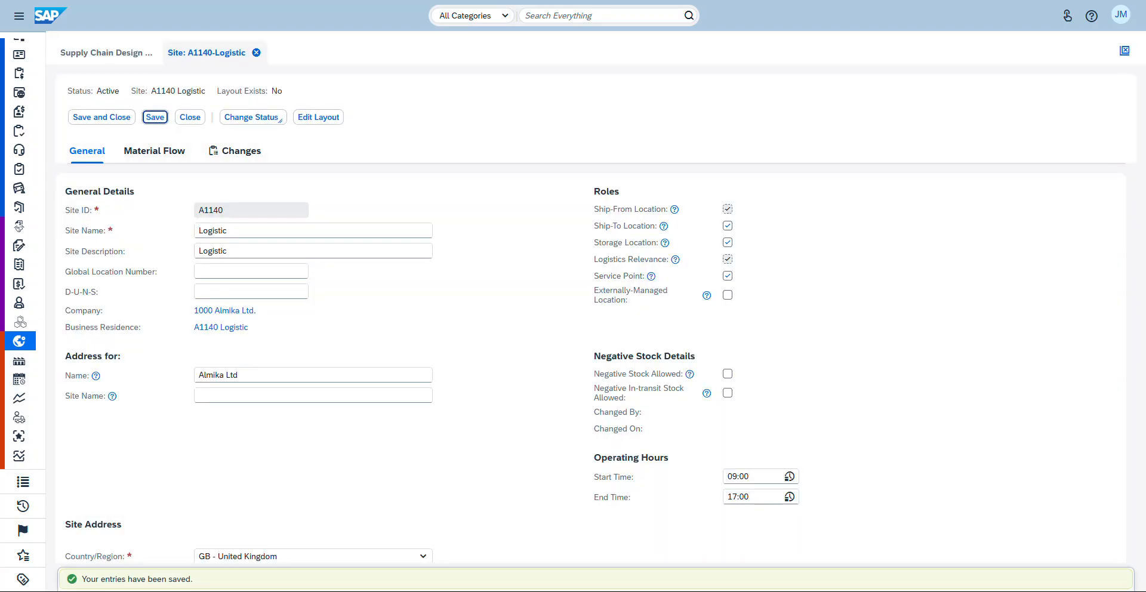
# Step: Choose the Basic Rule material flow and browse the available source logistics areas
pyautogui.click(154, 151)
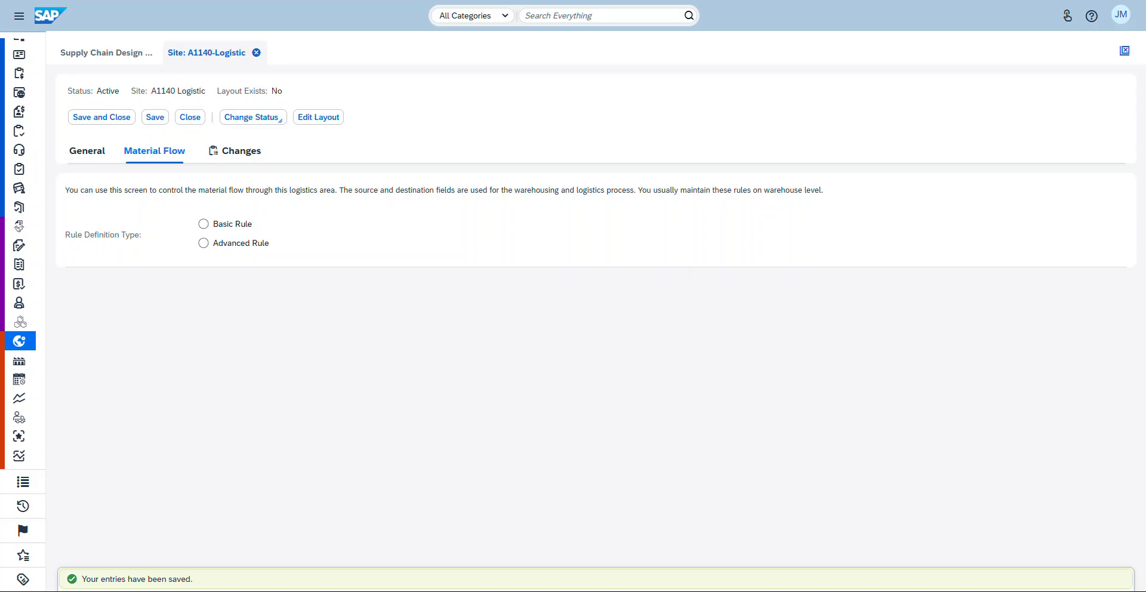
pyautogui.click(203, 224)
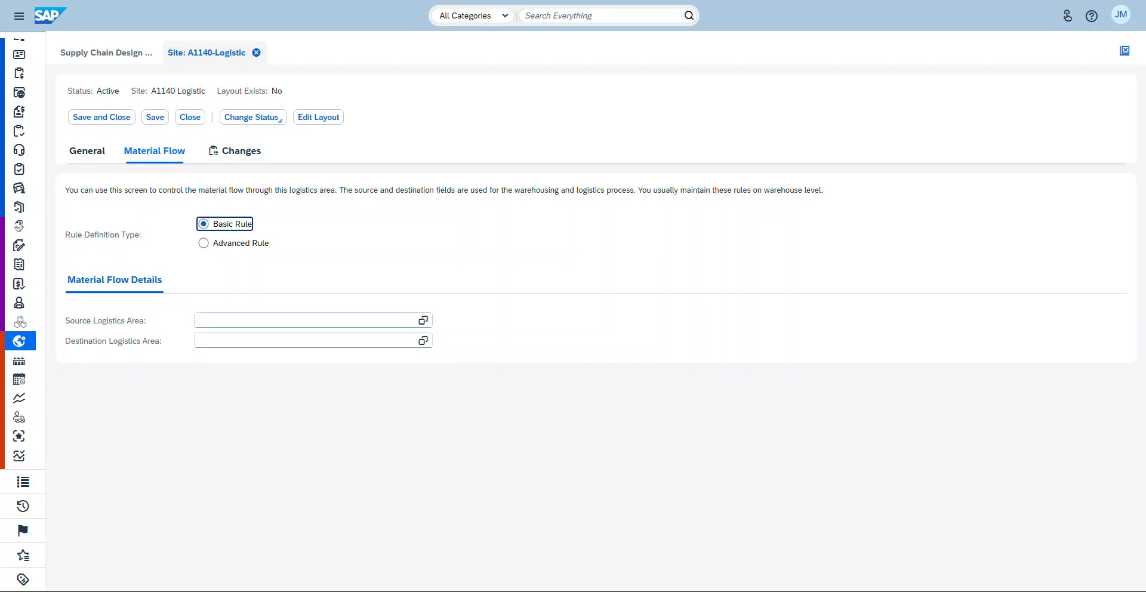
pyautogui.click(423, 319)
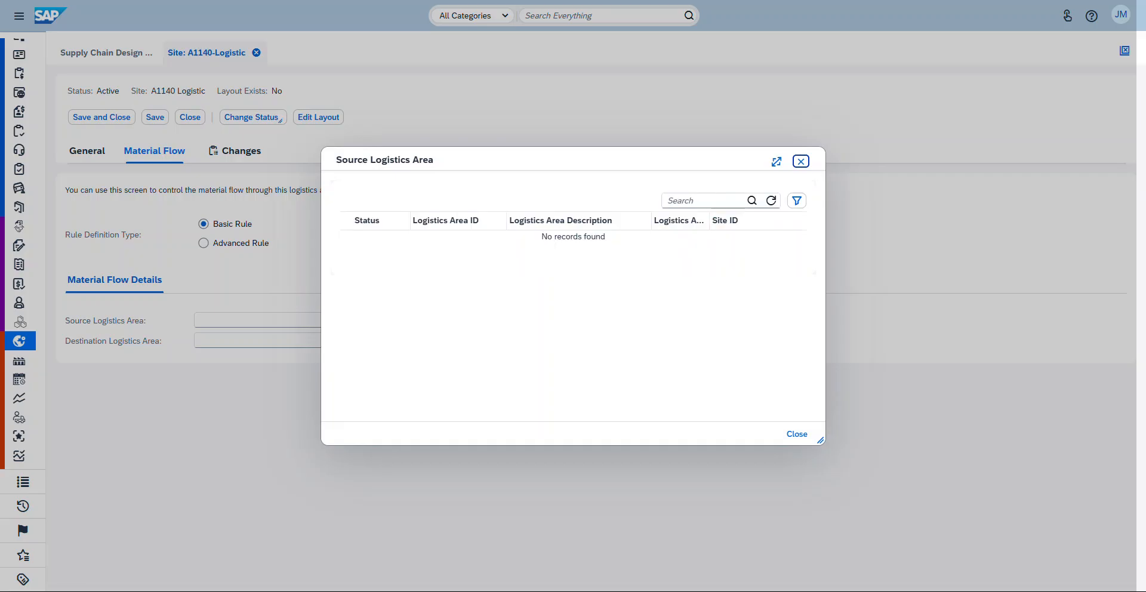
pyautogui.click(797, 433)
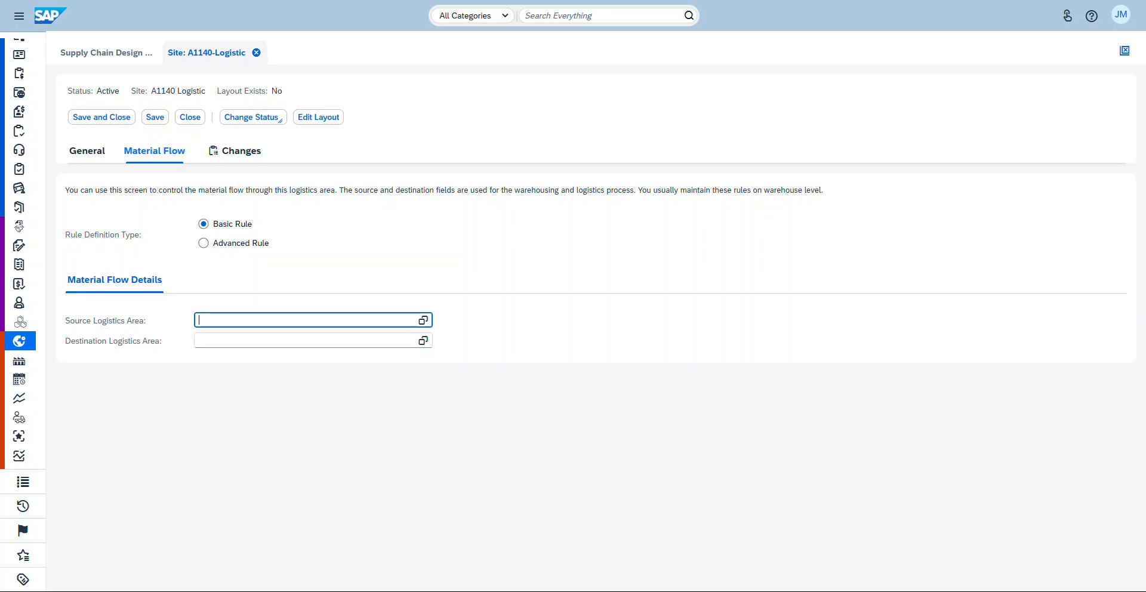
pyautogui.moveTo(124, 150); pyautogui.dragTo(140, 234)
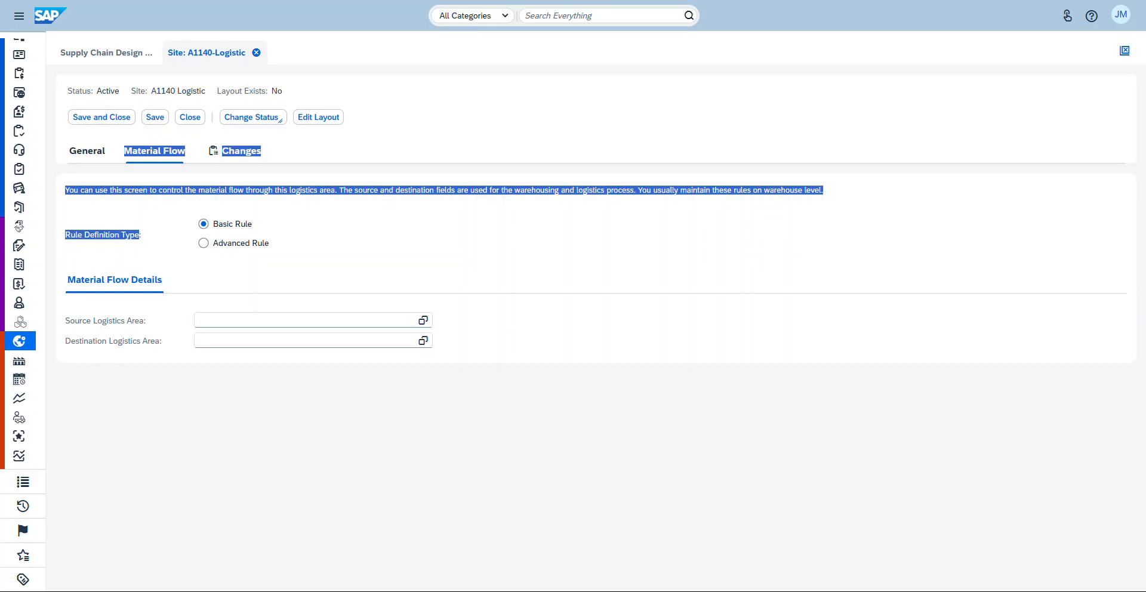
pyautogui.click(139, 235)
pyautogui.click(87, 150)
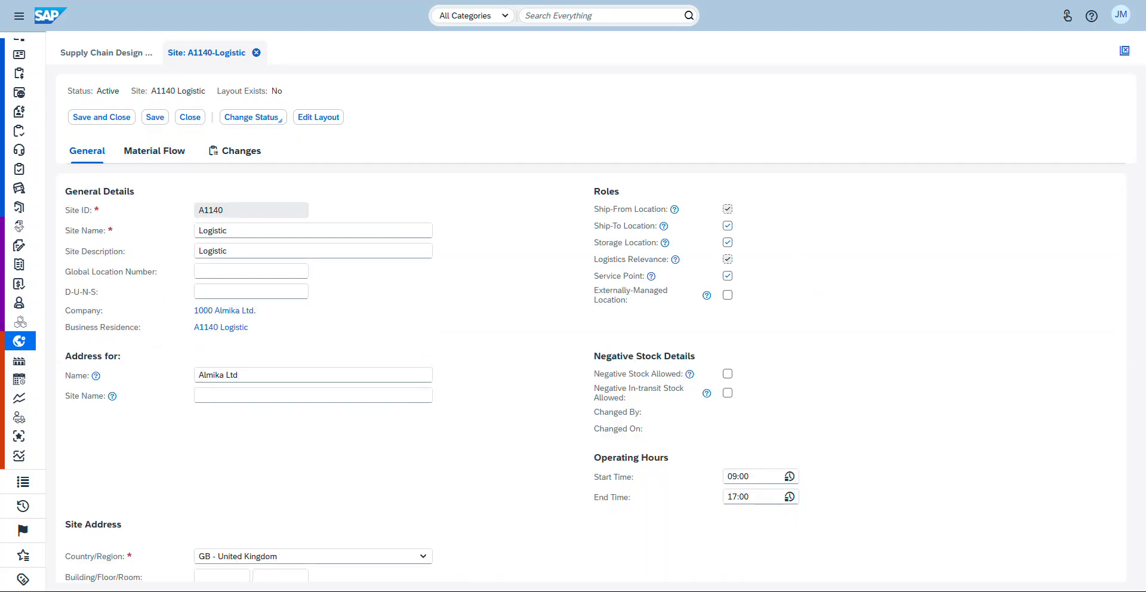
pyautogui.click(154, 150)
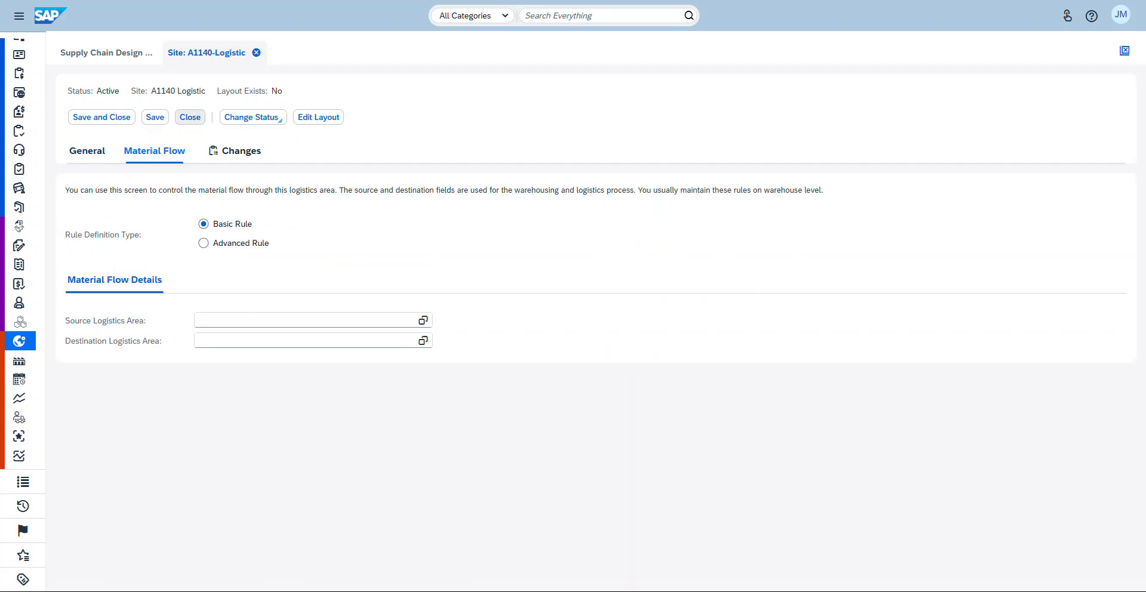
# Step: Close the site editor without saving the pending changes
pyautogui.click(190, 117)
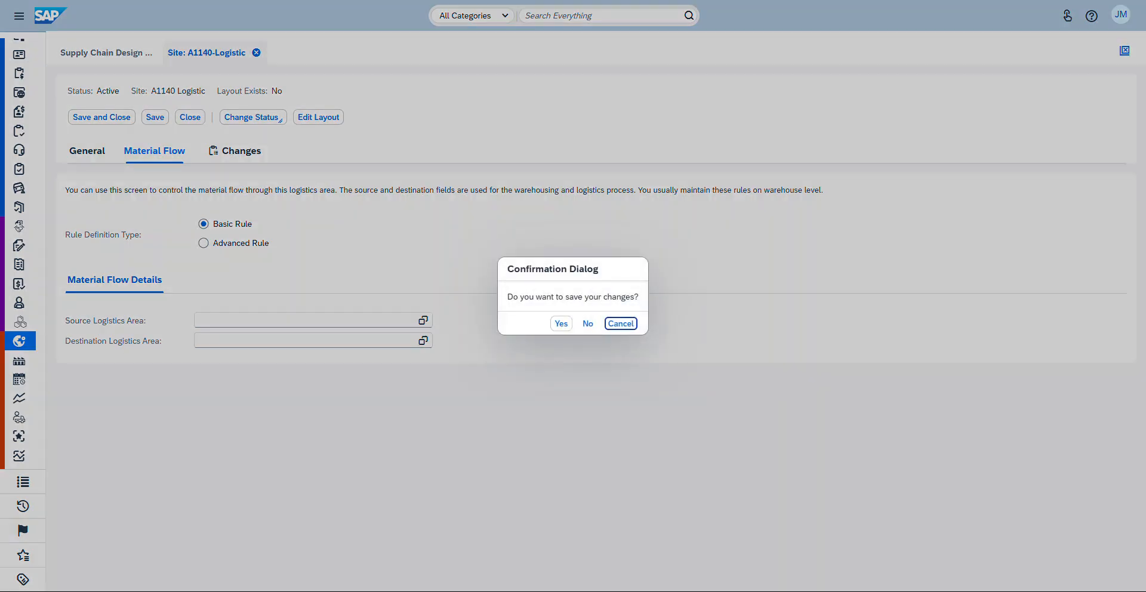
pyautogui.hotkey('shift', 'Tab')
pyautogui.press('Return')
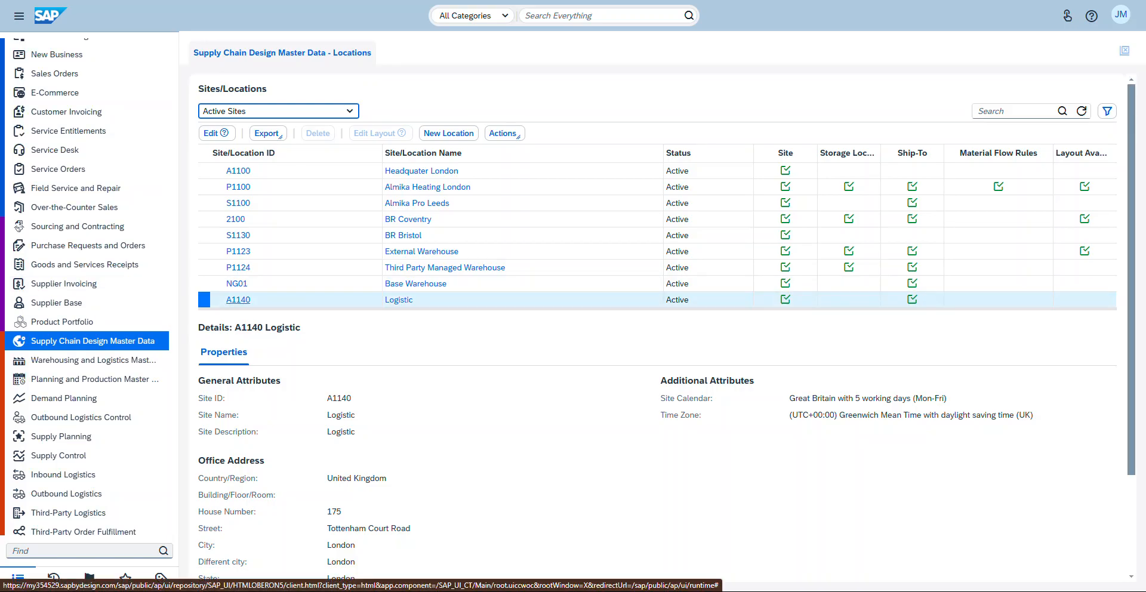
# Step: Open the Logistic site A1140 overview and review its roles, address and assigned locations
pyautogui.click(238, 300)
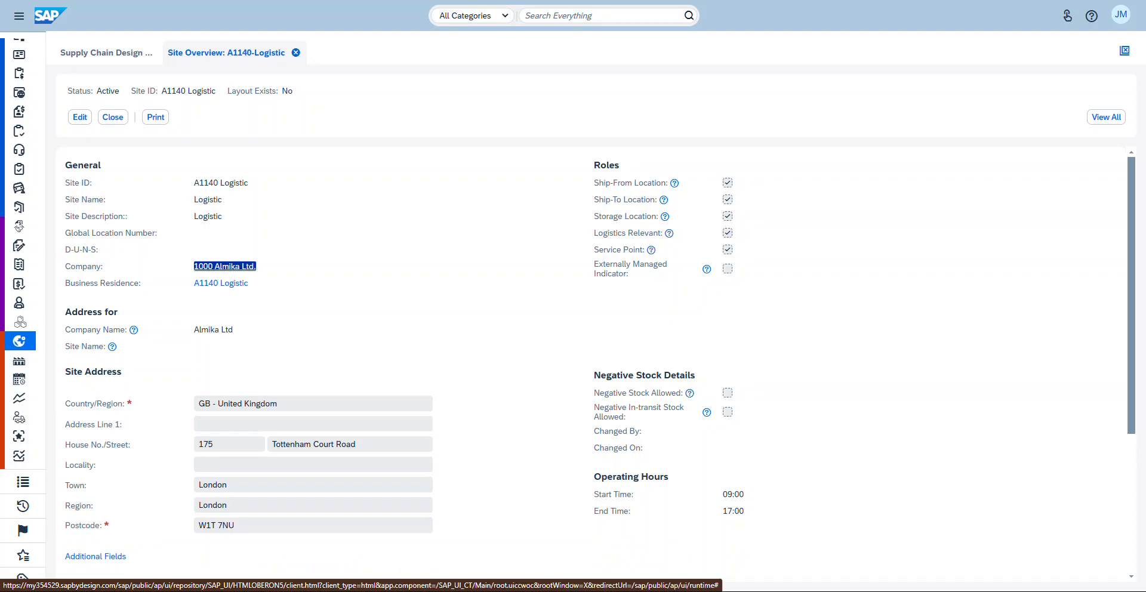
pyautogui.scroll(-4, 590, 358)
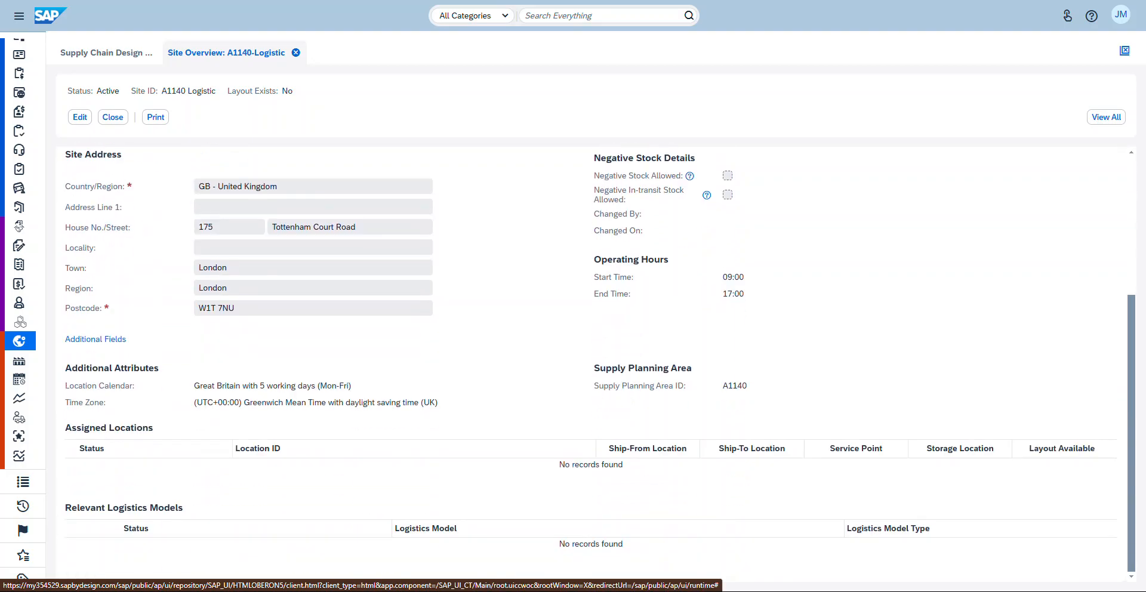
pyautogui.scroll(1, 600, 359)
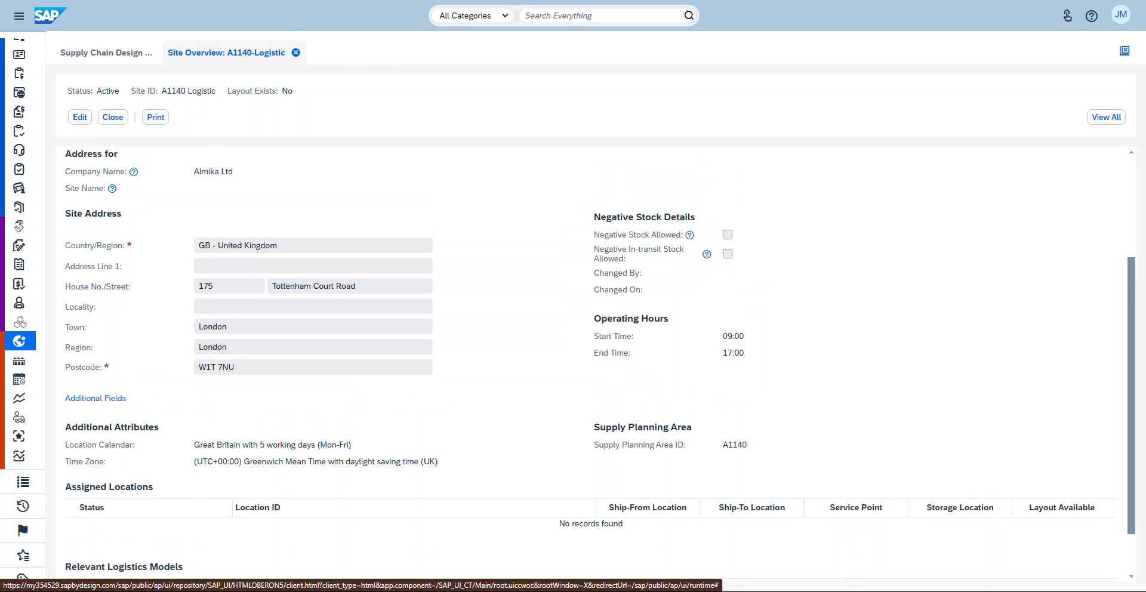
pyautogui.scroll(3, 590, 358)
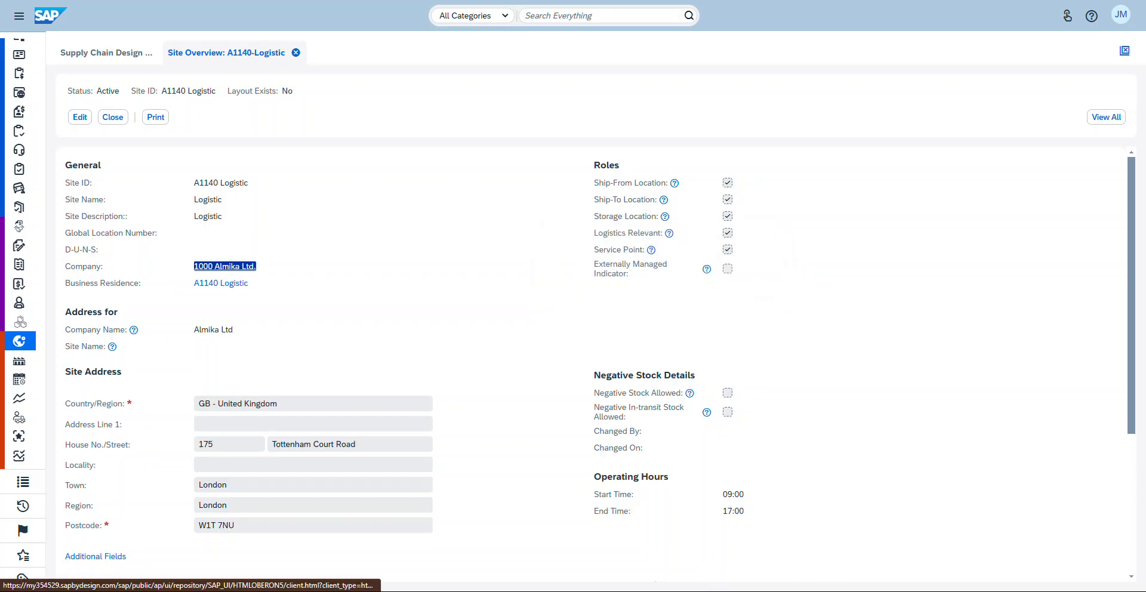
# Step: Edit the Logistic site, switch to its Material Flow settings, and save and close the site
pyautogui.moveTo(669, 233)
pyautogui.click(80, 117)
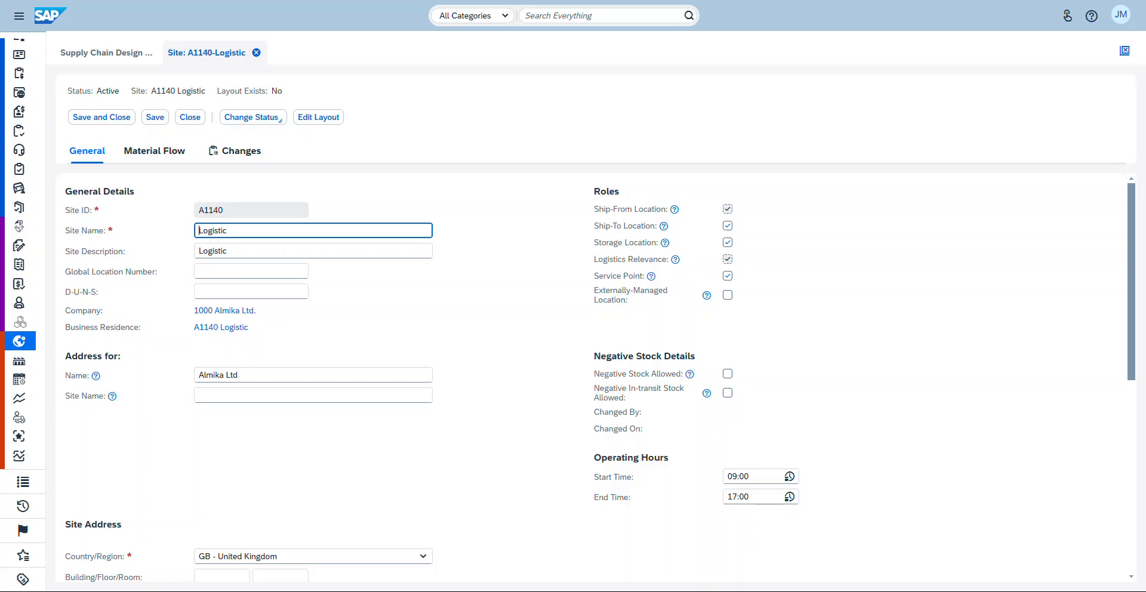
pyautogui.click(154, 151)
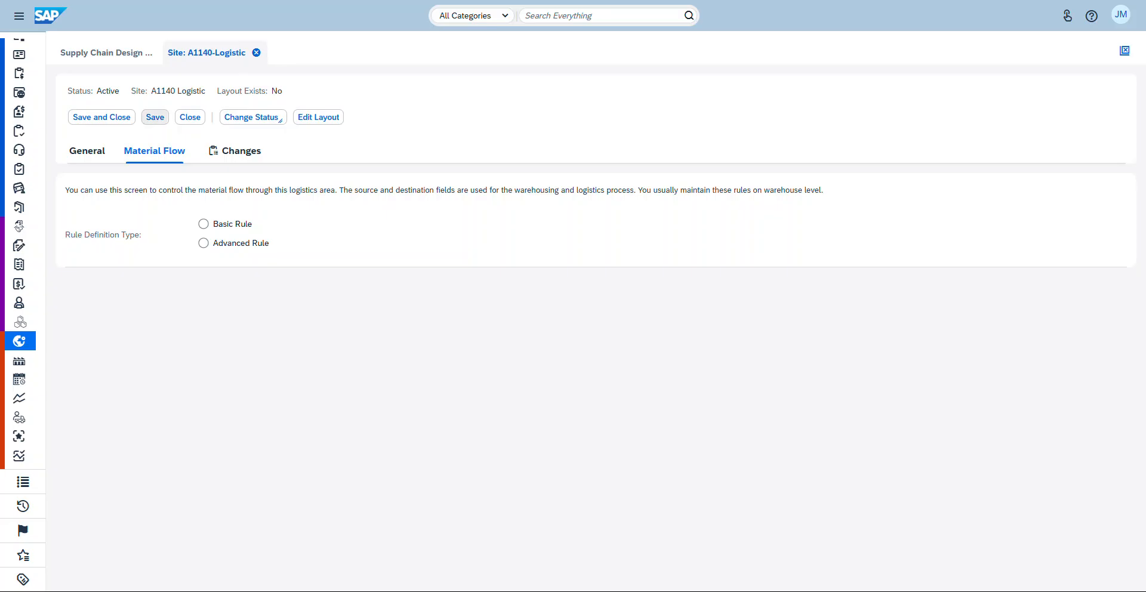
pyautogui.click(101, 116)
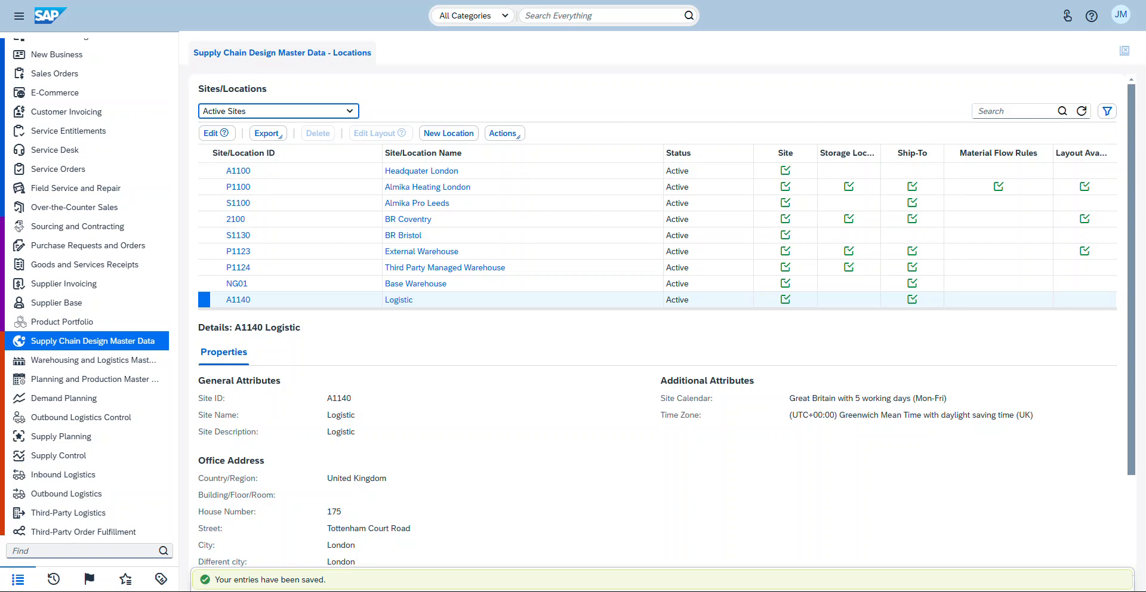
# Step: Refresh the sites list and review the Logistic site's details and storage location role
pyautogui.click(1082, 111)
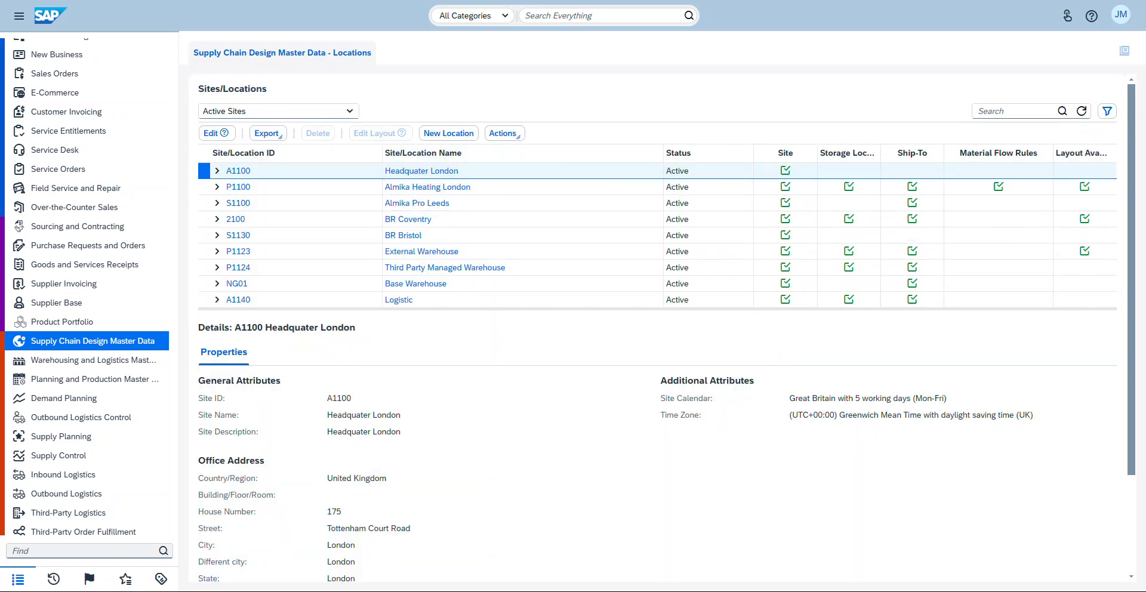
pyautogui.click(279, 300)
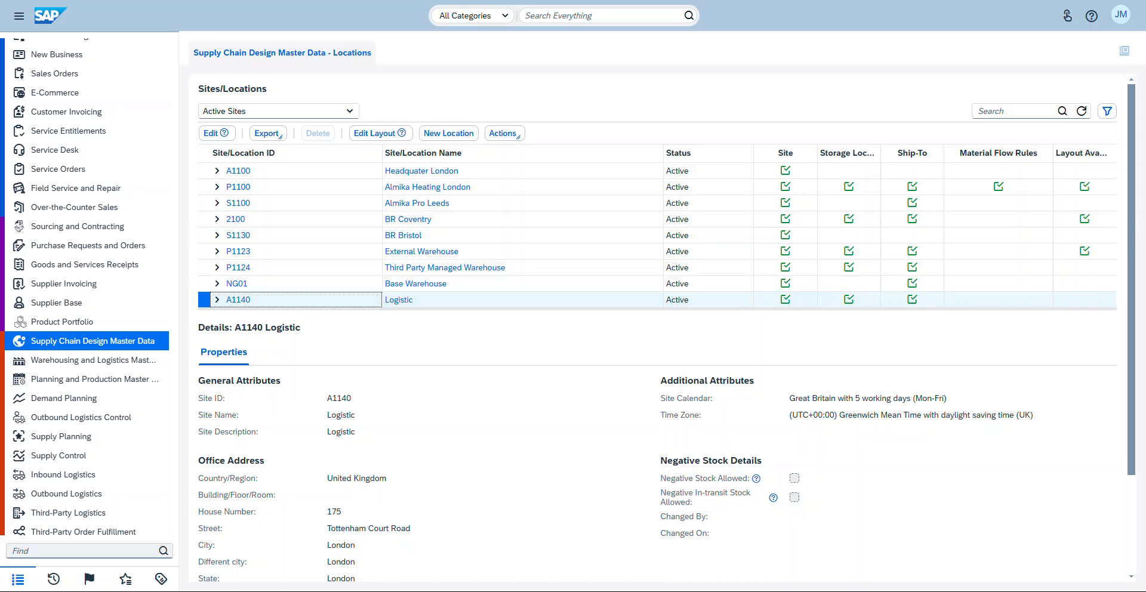
pyautogui.scroll(-3, 657, 322)
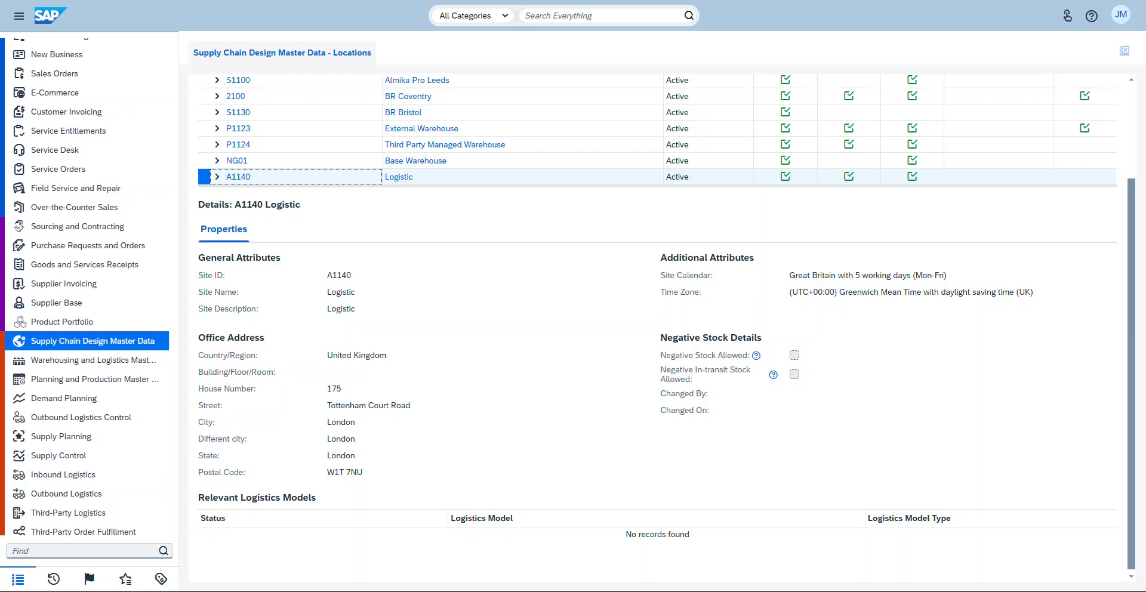
# Step: Open the Warehousing and Logistics Master Data work center's menu
pyautogui.click(107, 340)
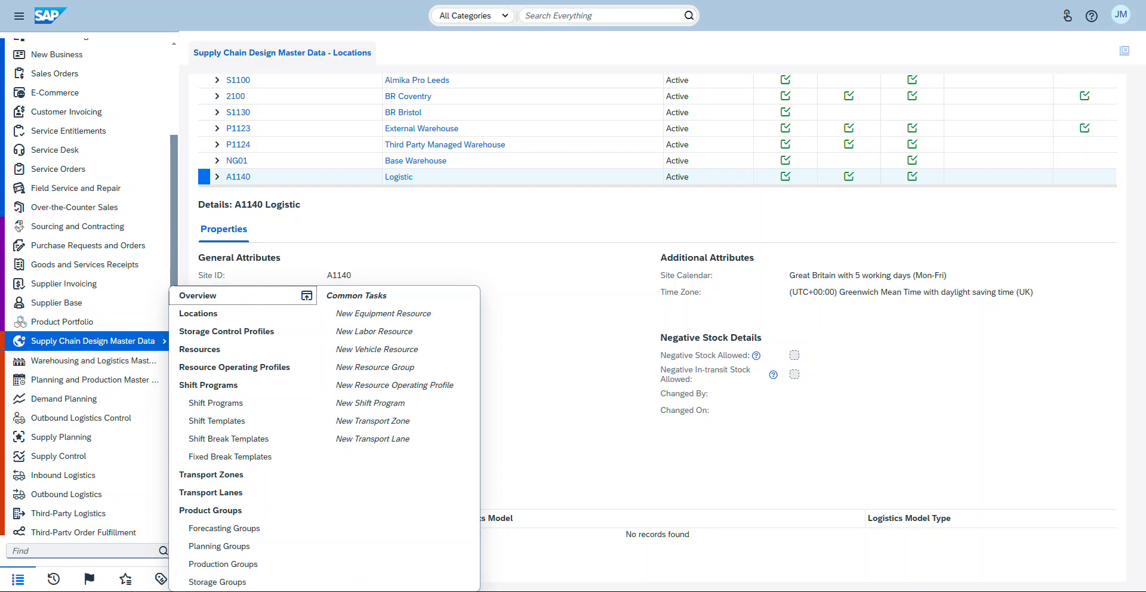
pyautogui.click(119, 361)
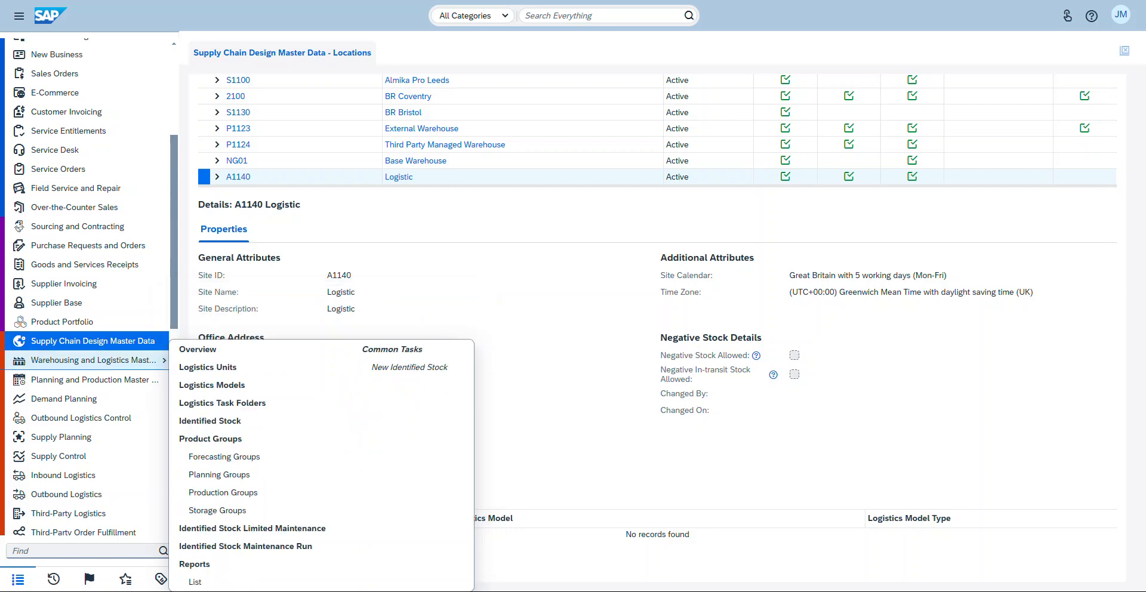